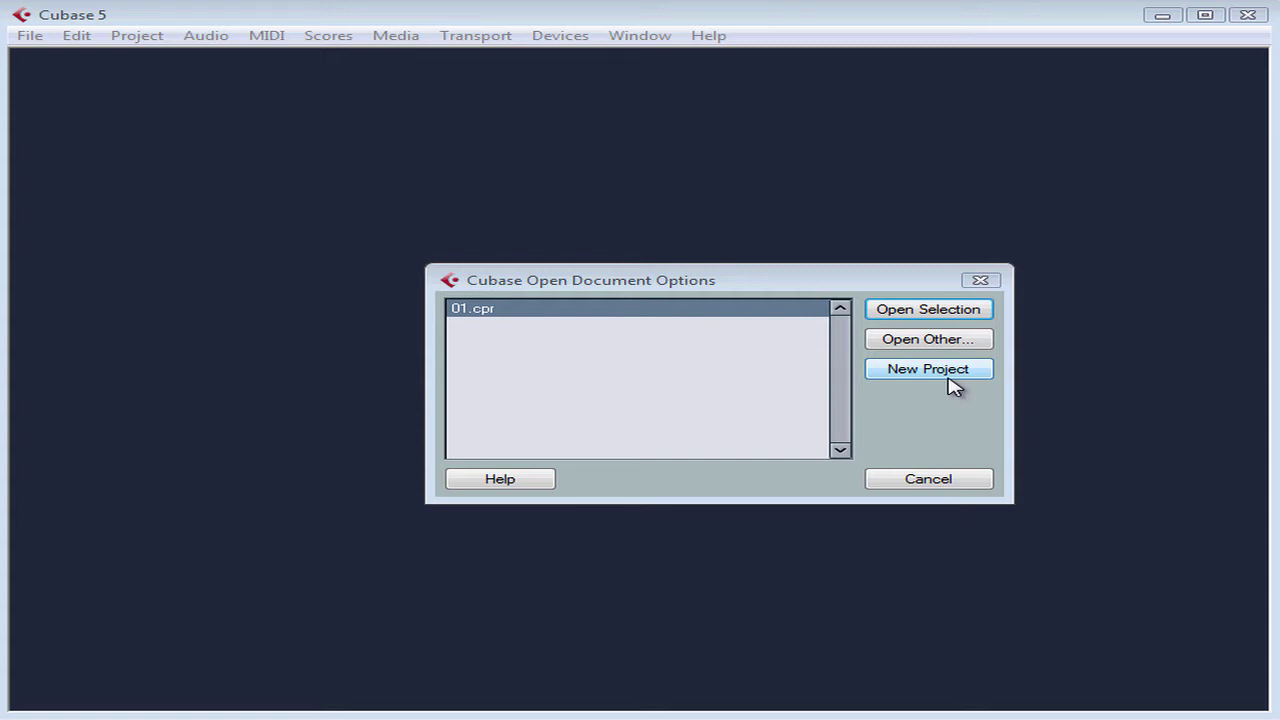
Choose to start a new project instead of opening 01.cpr, then dismiss the template choice
click(949, 378)
key(Return)
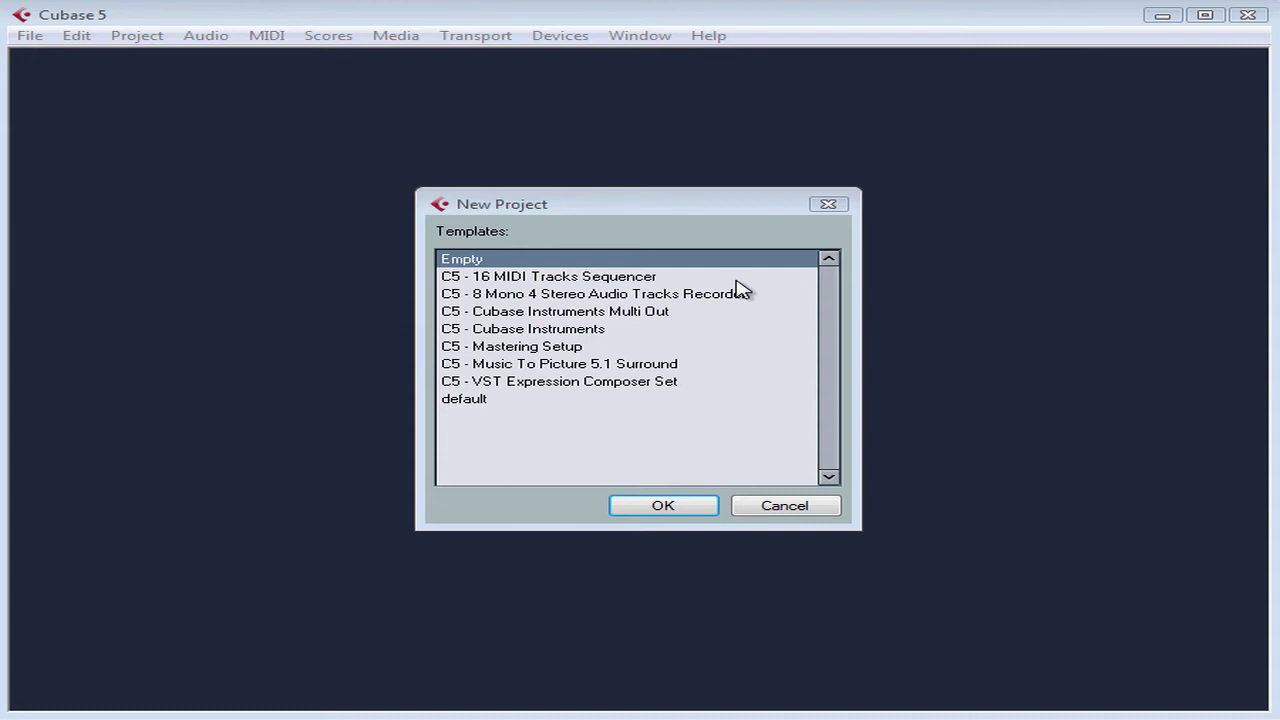
key(Escape)
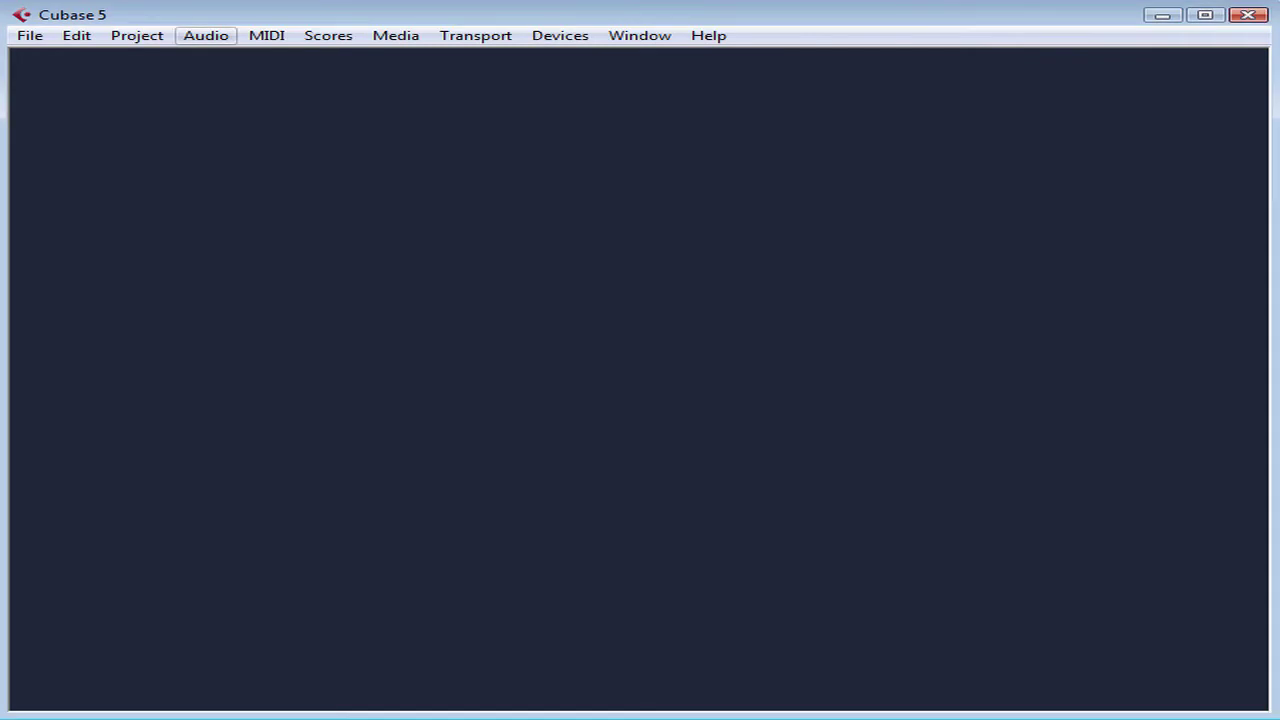
Bring the New Project template list back up from the File menu
click(29, 35)
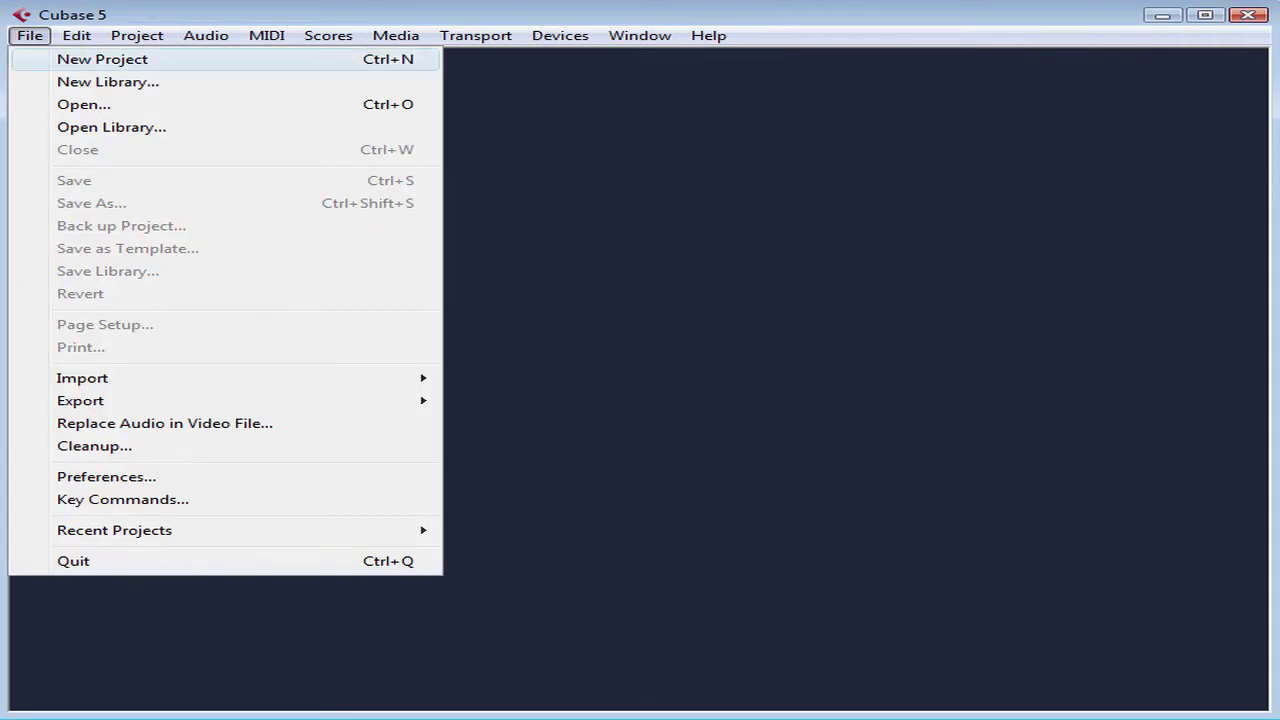
key(Return)
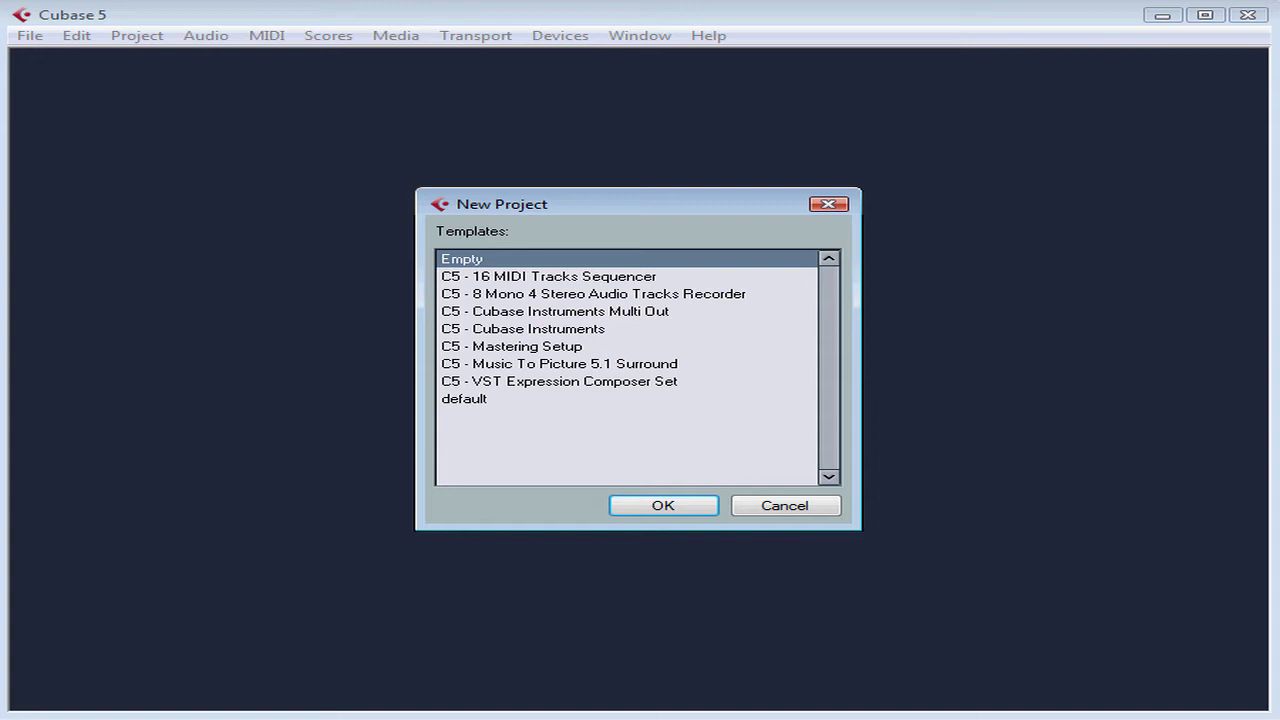
click(925, 365)
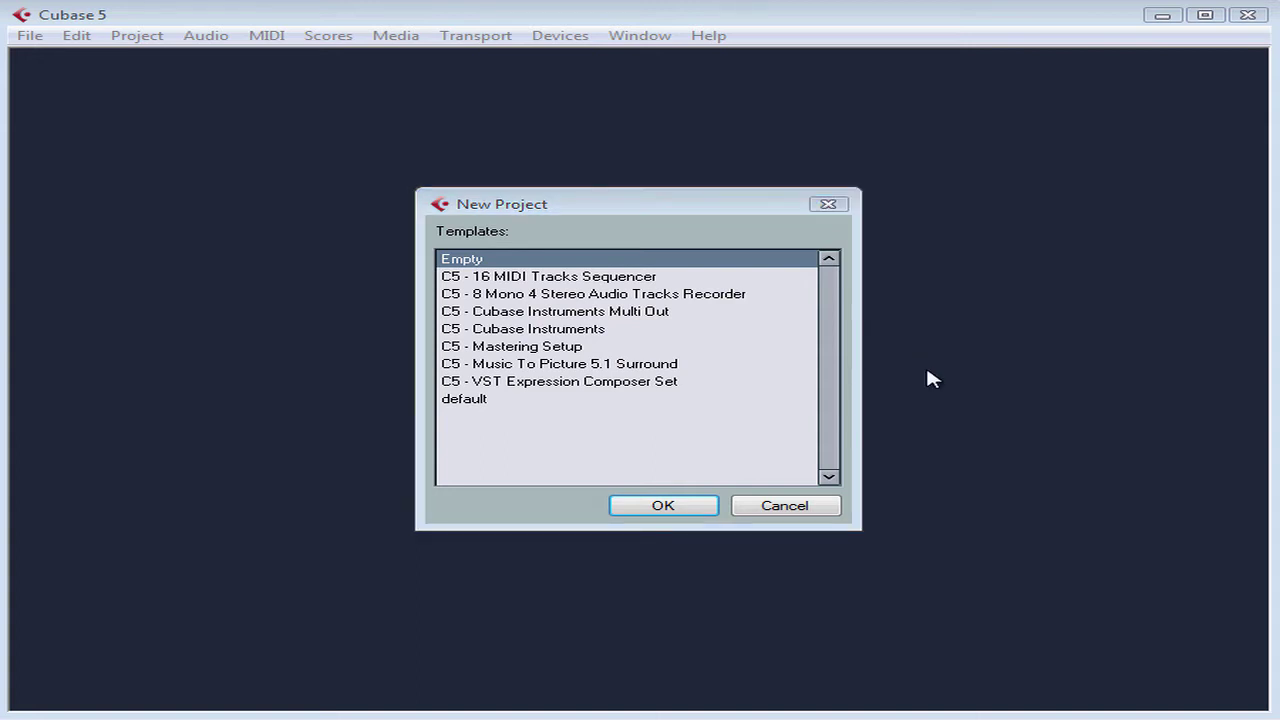
click(578, 215)
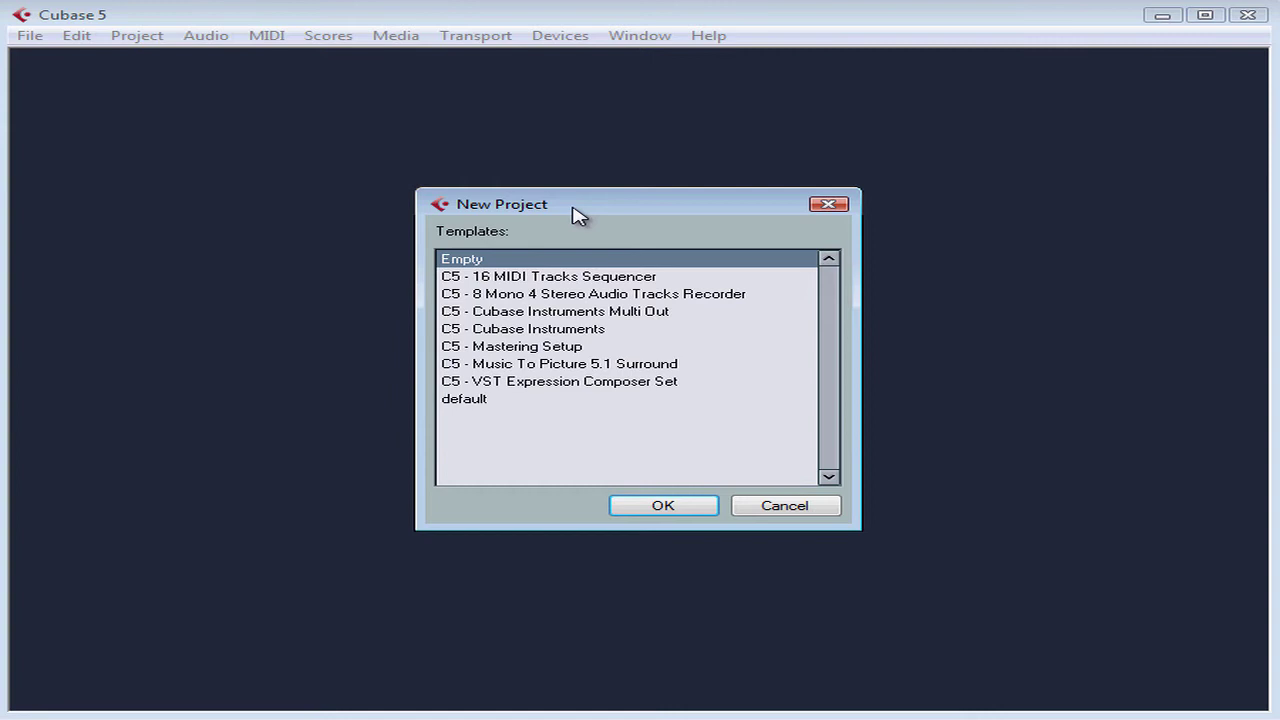
Accept the Empty template for the new project
key(Return)
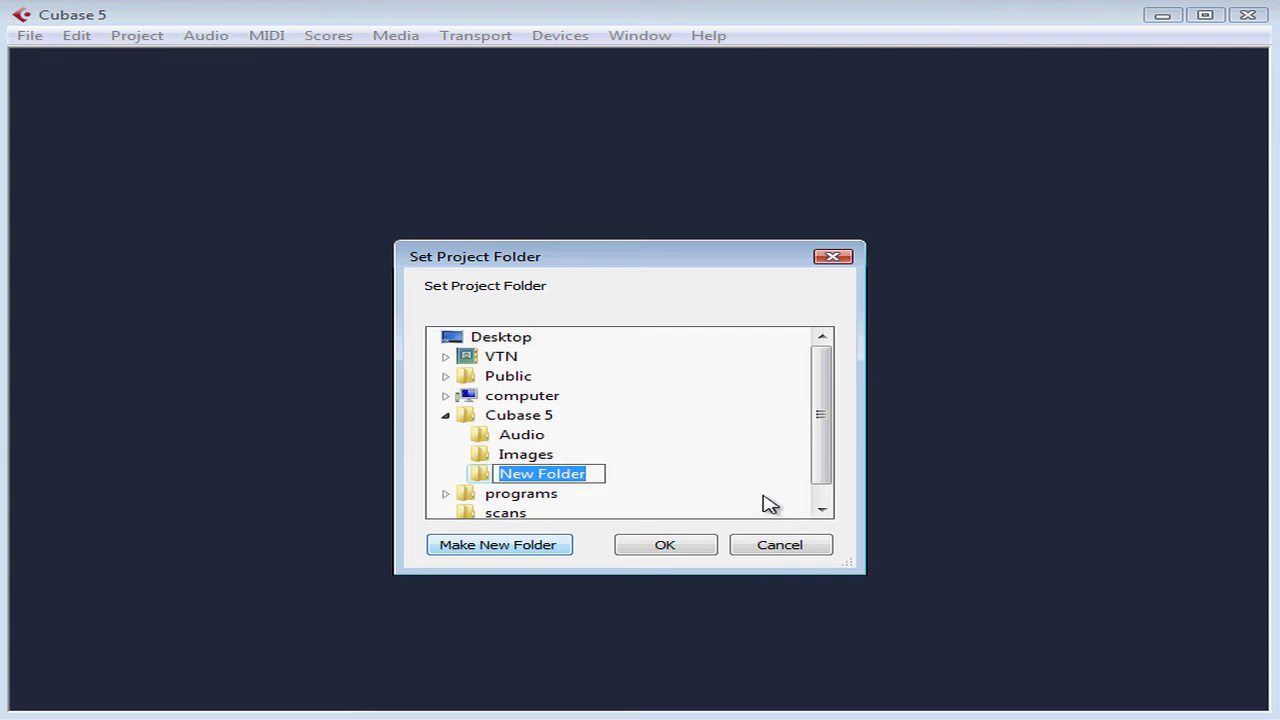
Name the new folder 'New Album Brainstorming' and confirm it as the project folder
text(N)
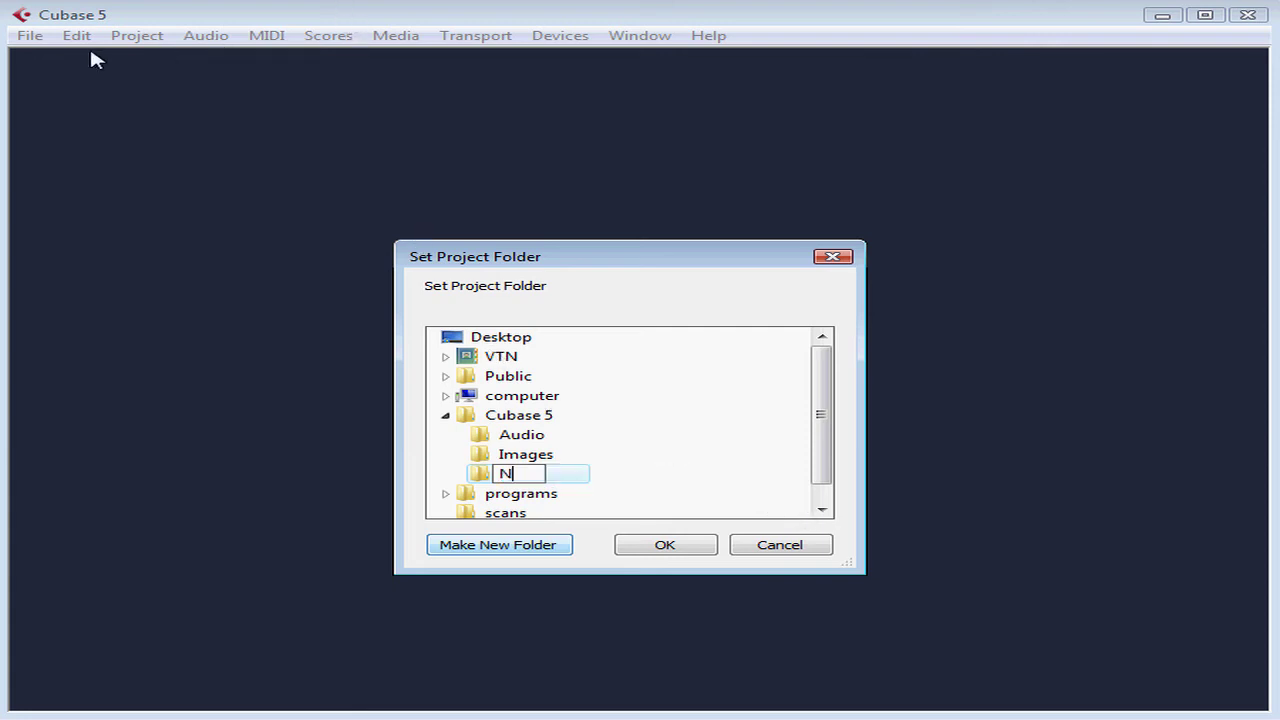
text(ew Album B)
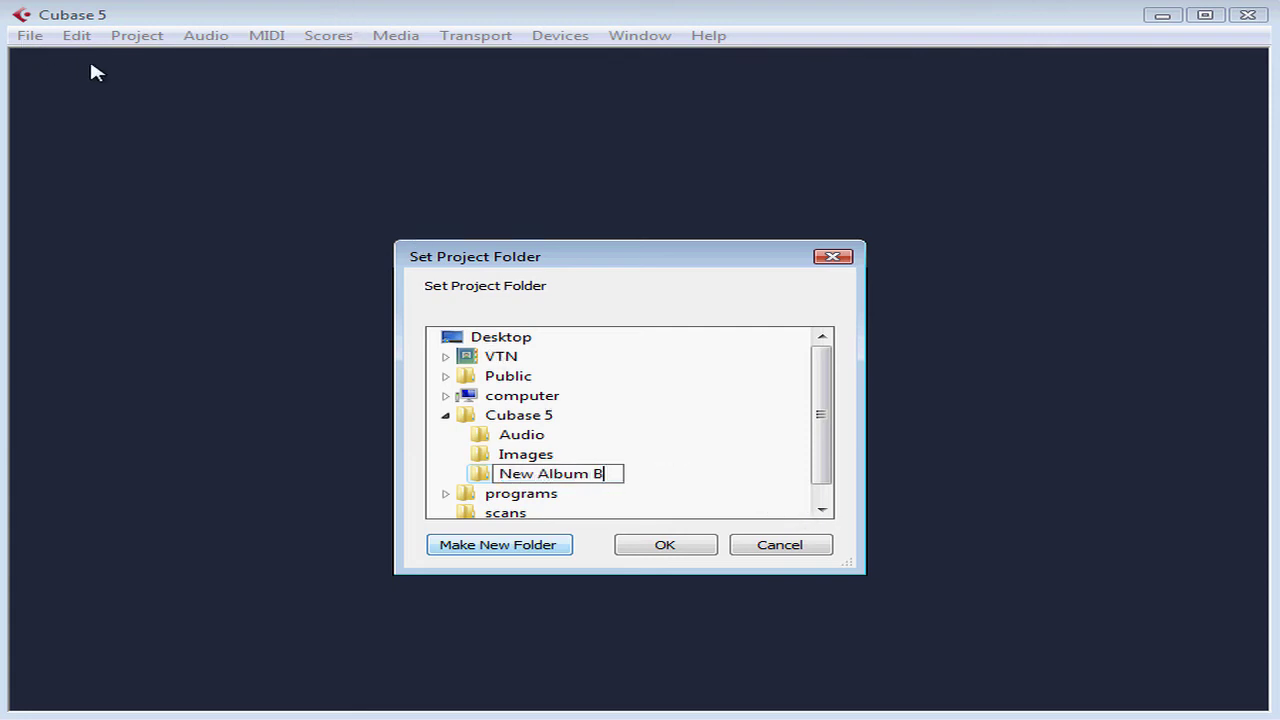
text(rainstorming)
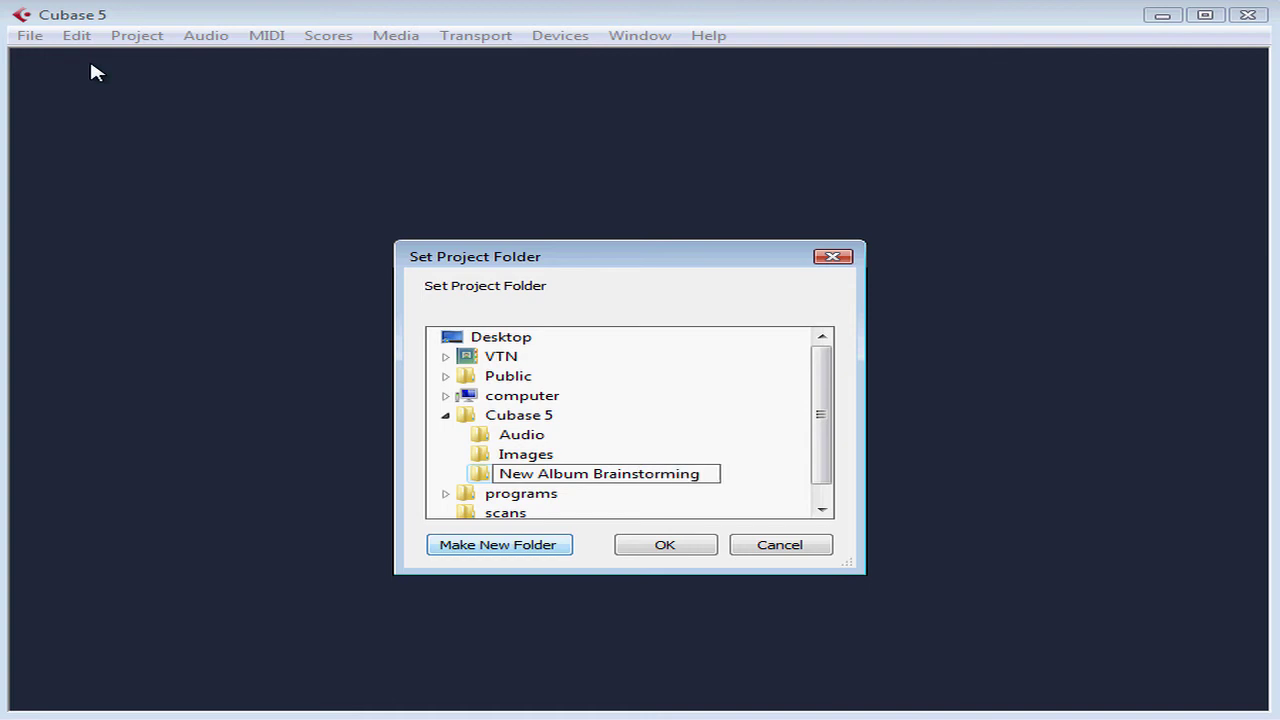
key(Return)
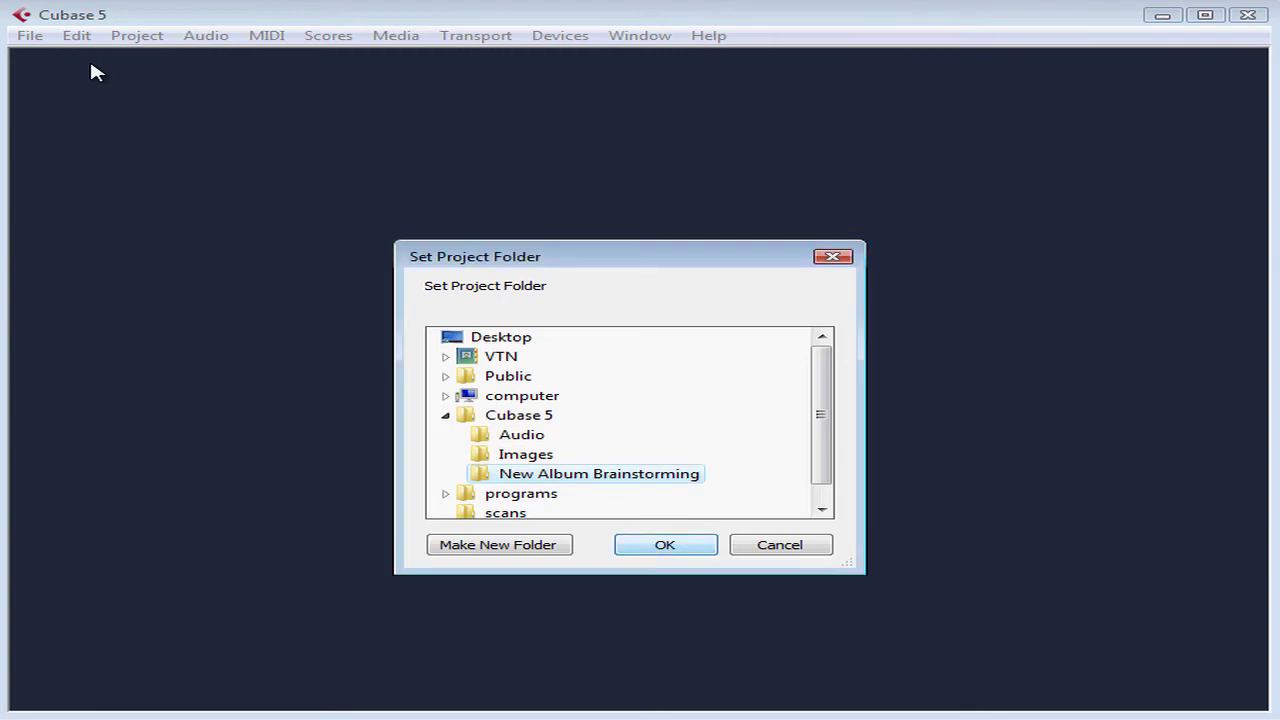
key(Return)
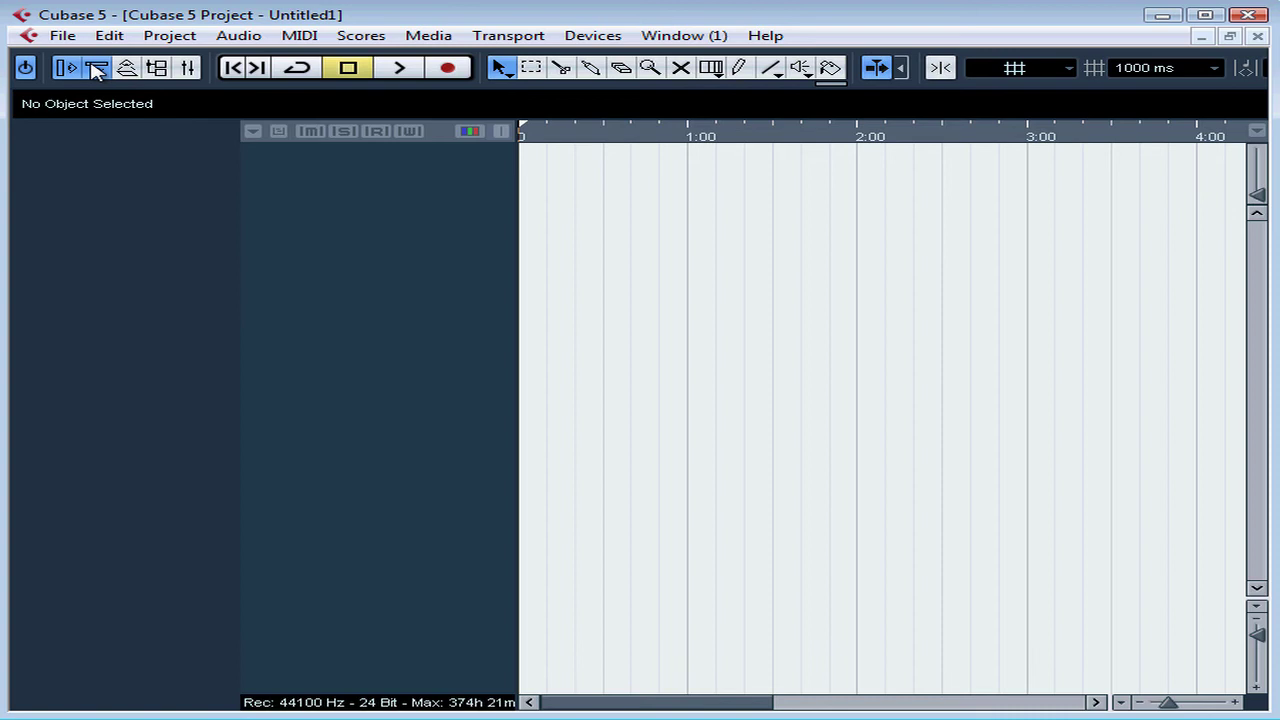
Open the File menu of the empty Untitled1 project
click(62, 35)
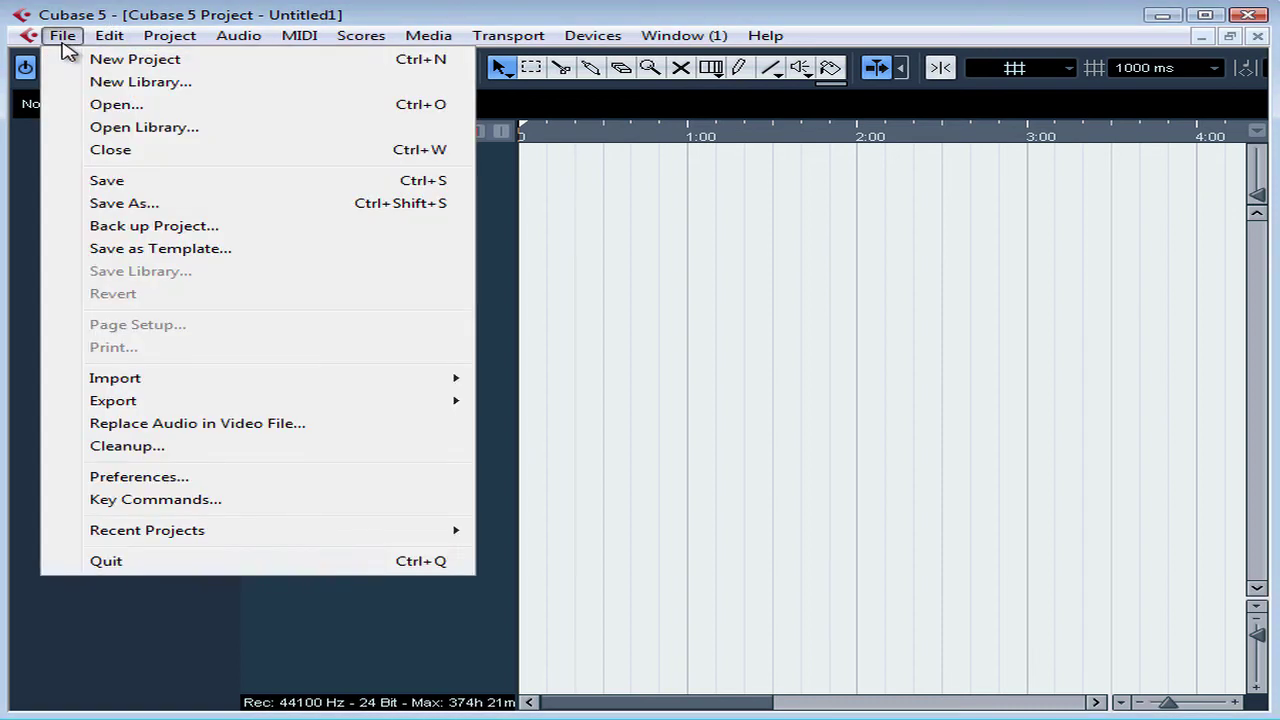
Save the empty project as 'Nov2010_v1' in the New Album Brainstorming folder
click(443, 190)
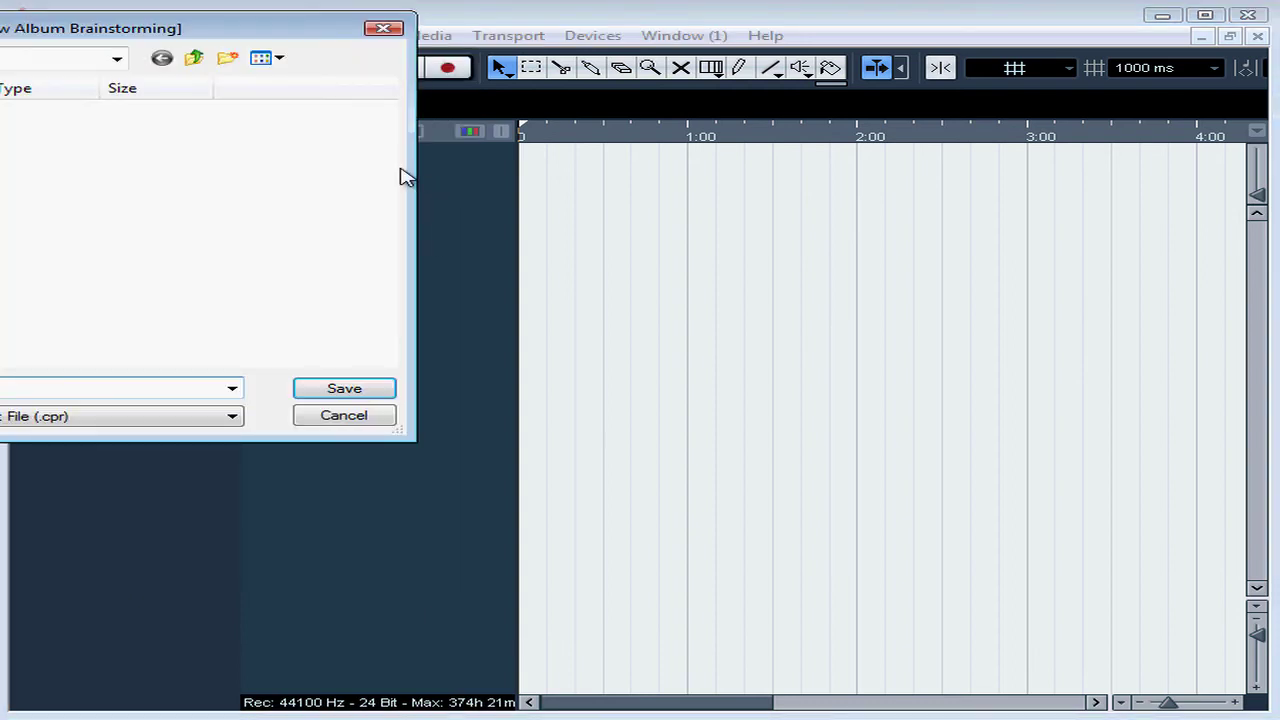
drag(290, 44, 903, 229)
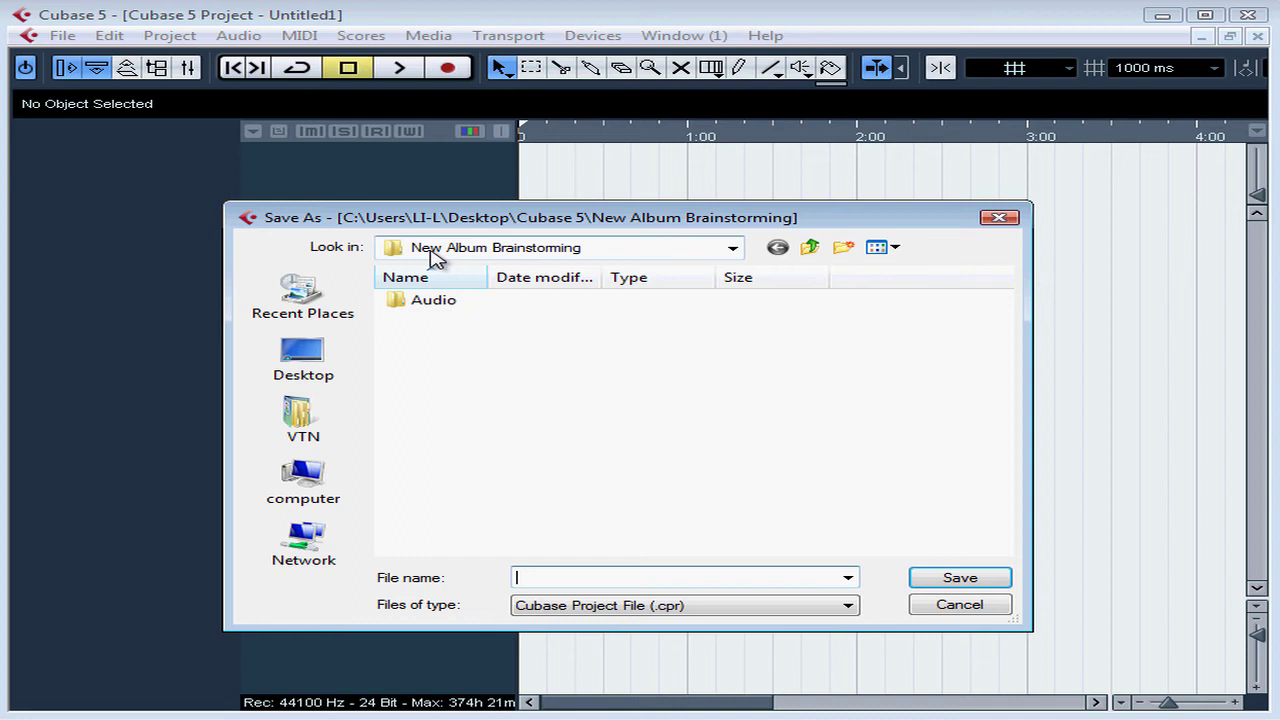
mouse_move(445, 313)
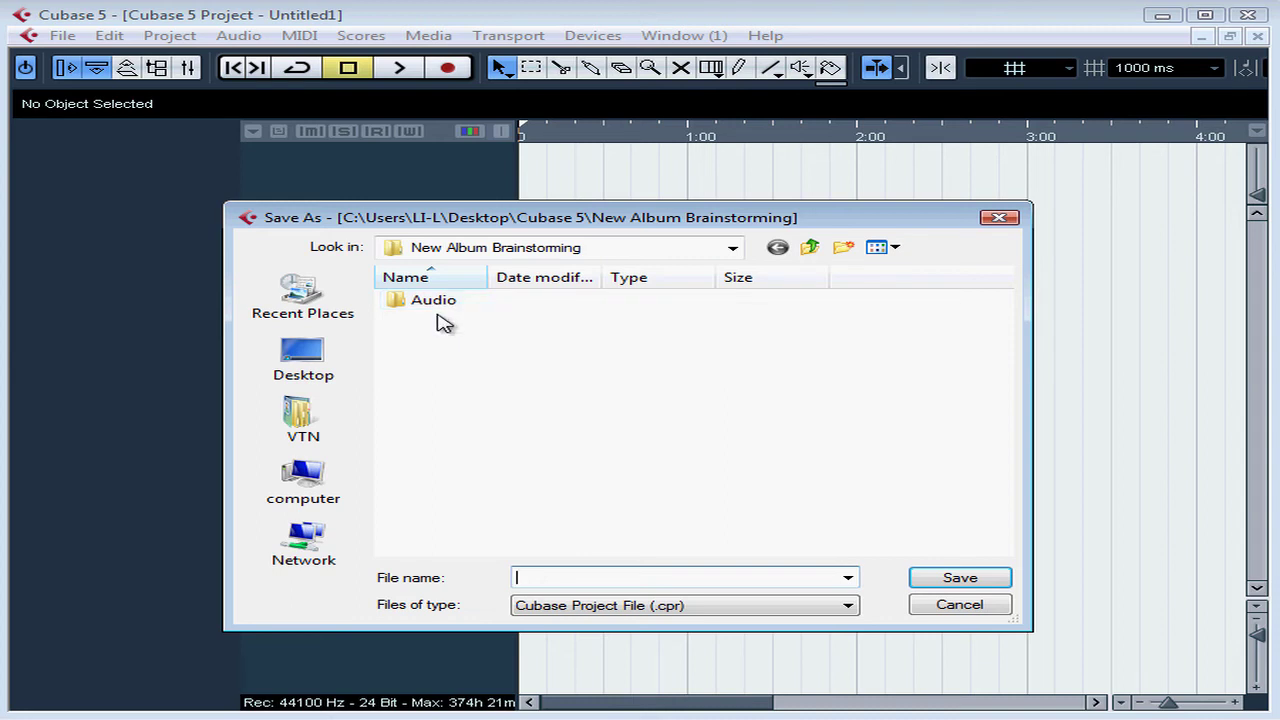
text(Nov)
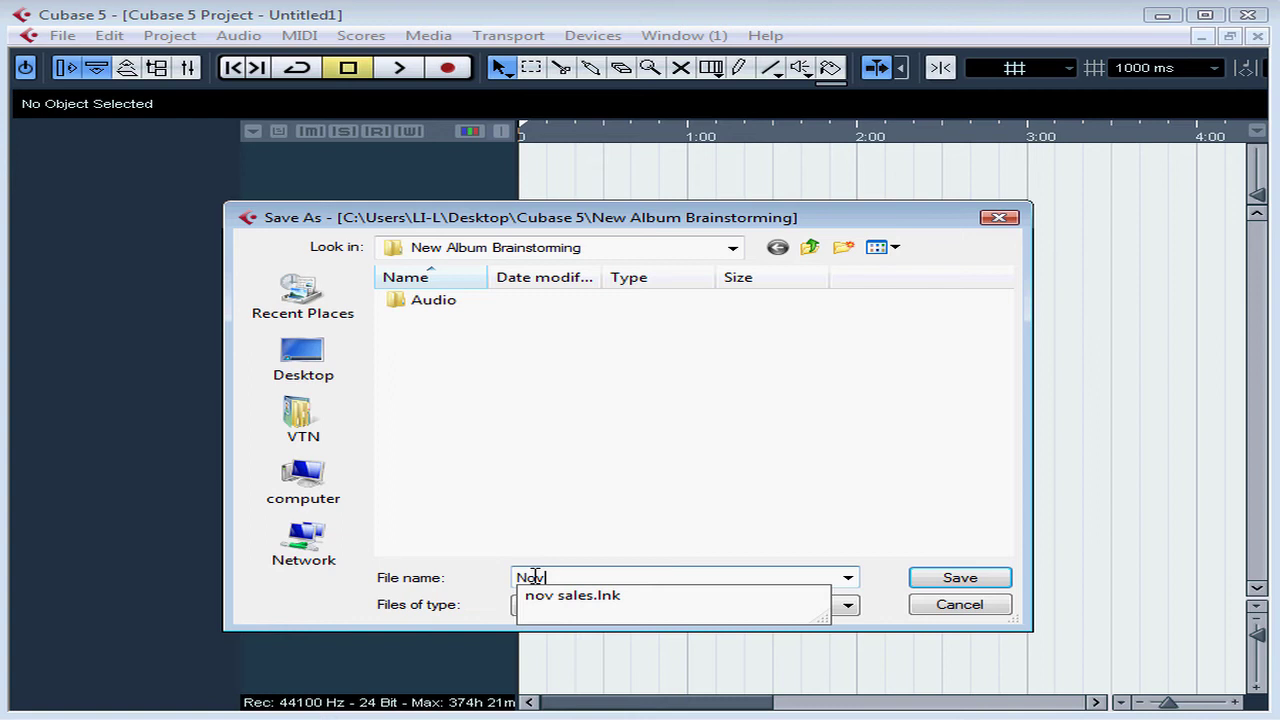
text(2010_v1)
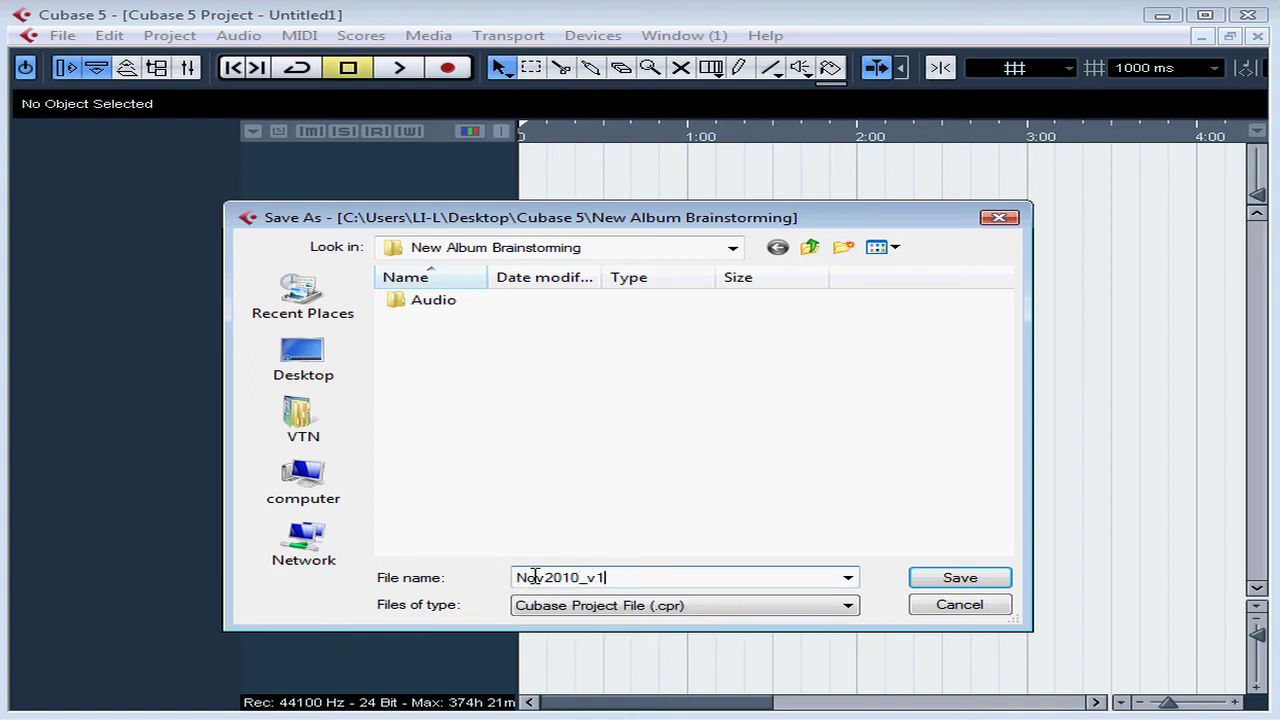
click(960, 580)
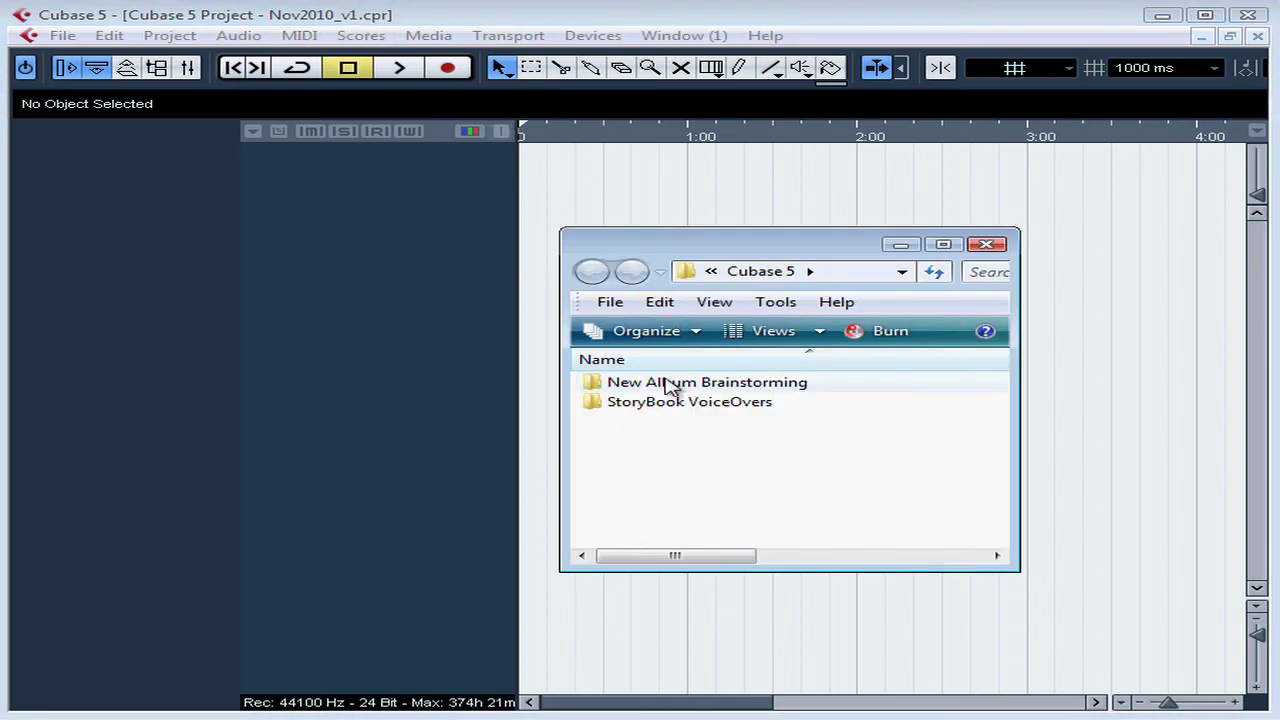
Check the New Album Brainstorming and empty Audio folders in Explorer, then close Explorer
double_click(748, 384)
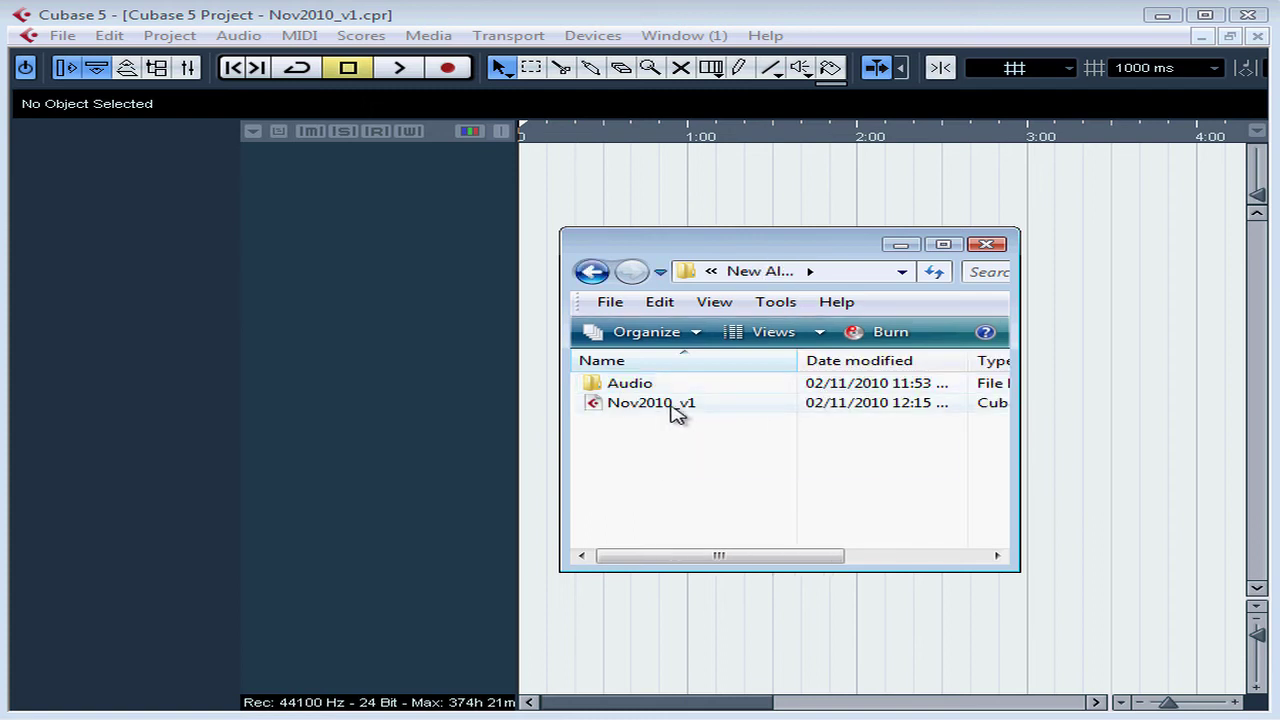
double_click(634, 388)
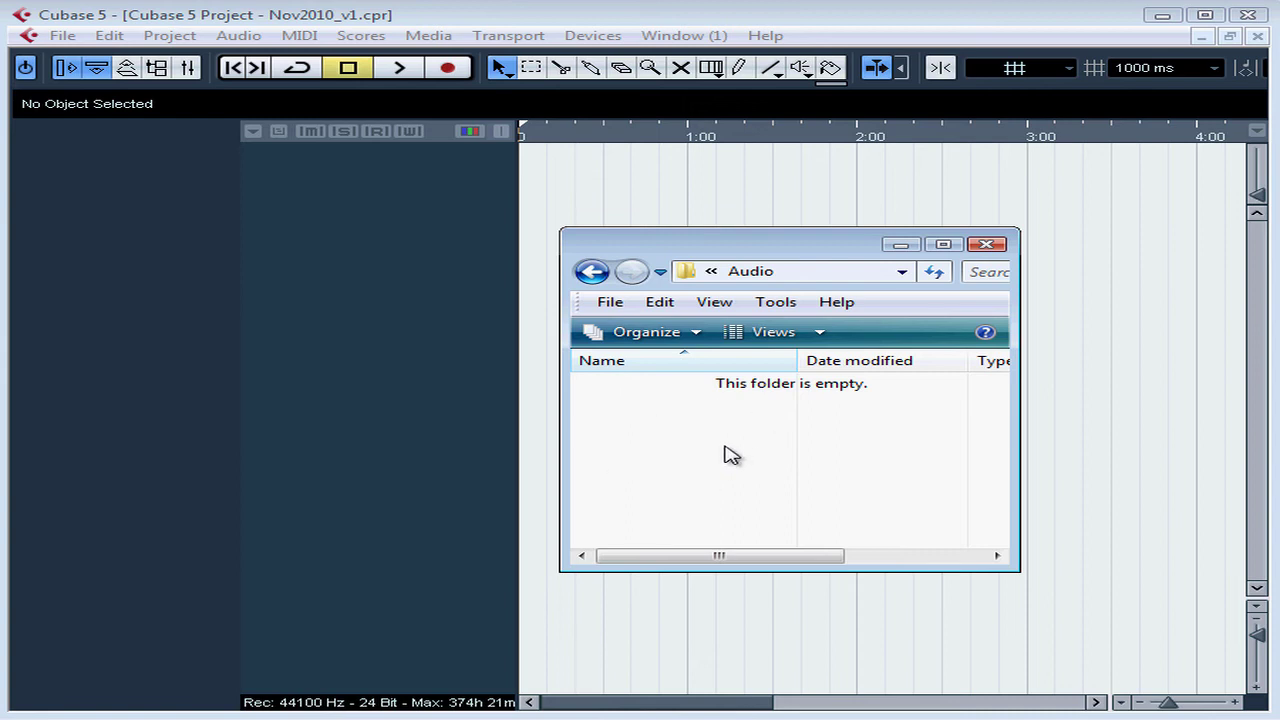
click(986, 246)
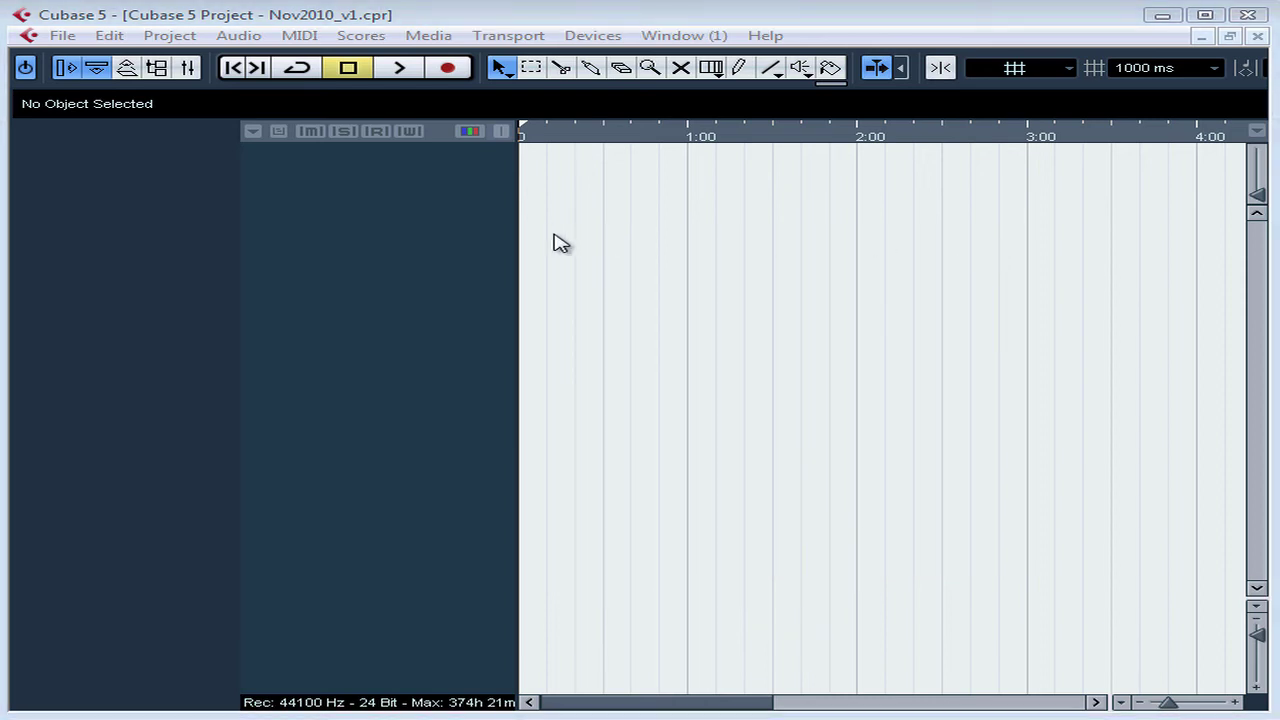
Save the project as a second version, changing the name to 'Nov2010_v2'
click(62, 36)
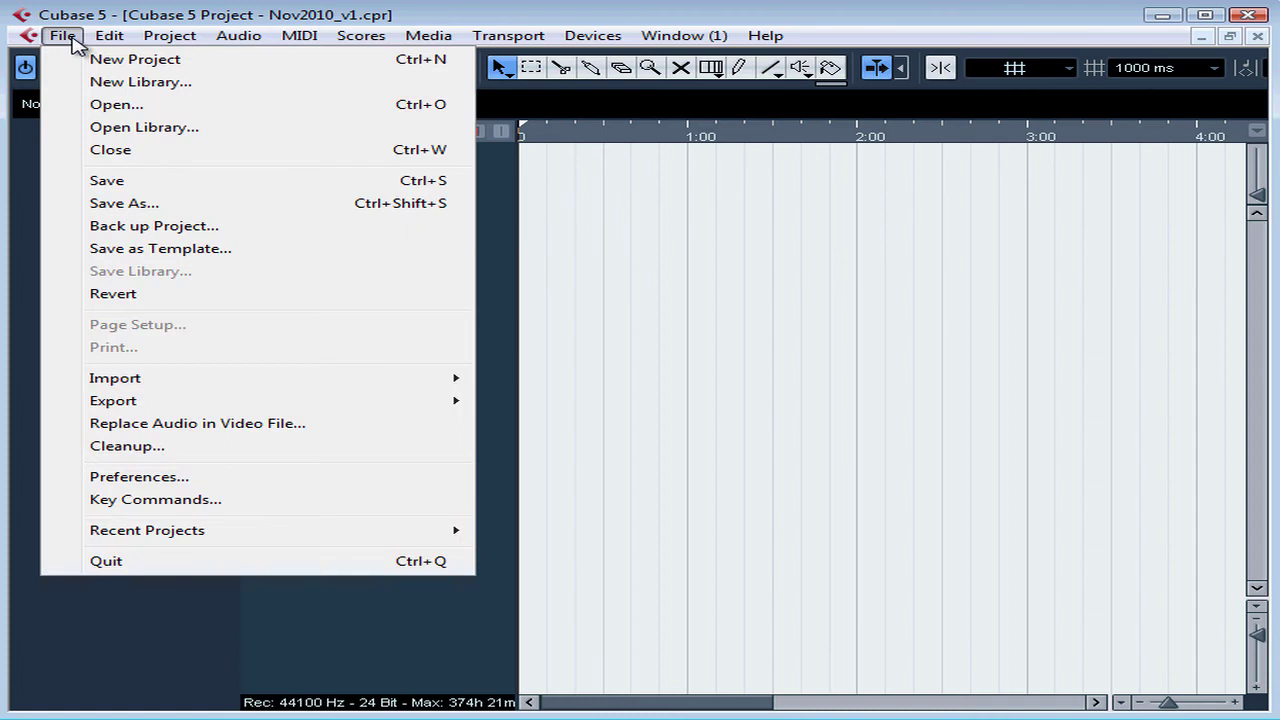
click(130, 206)
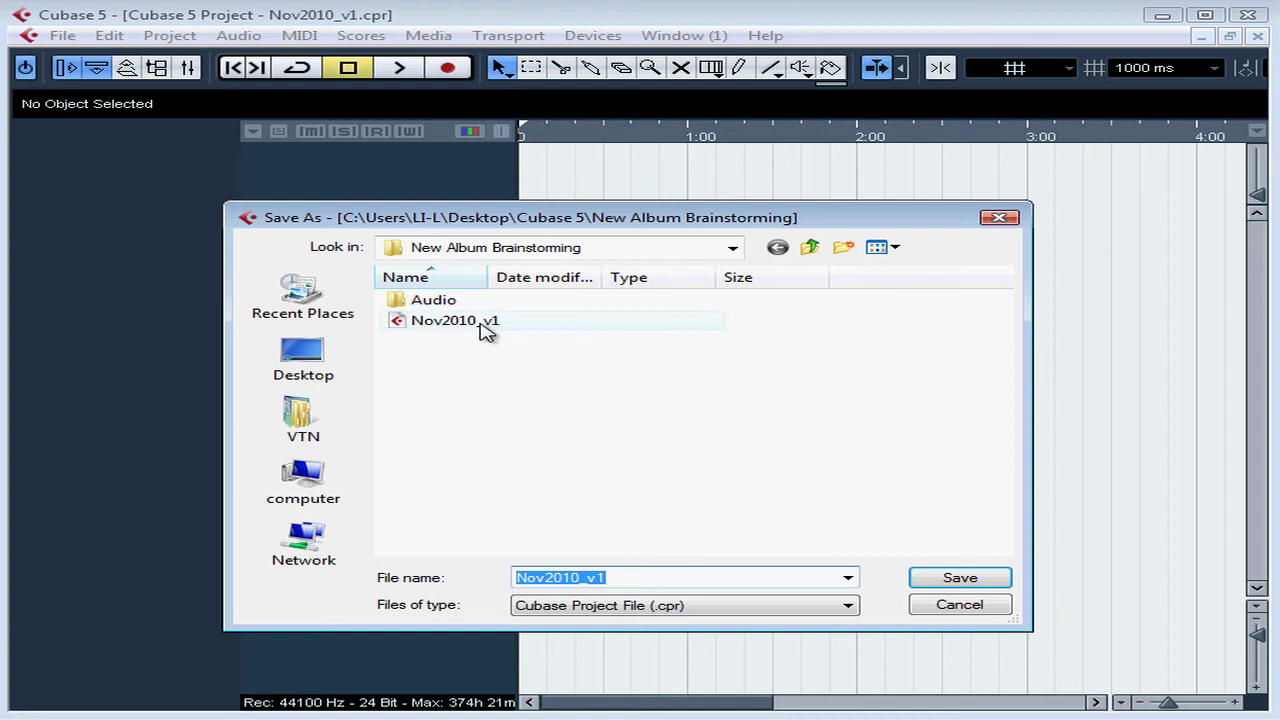
click(600, 577)
drag(598, 577, 760, 573)
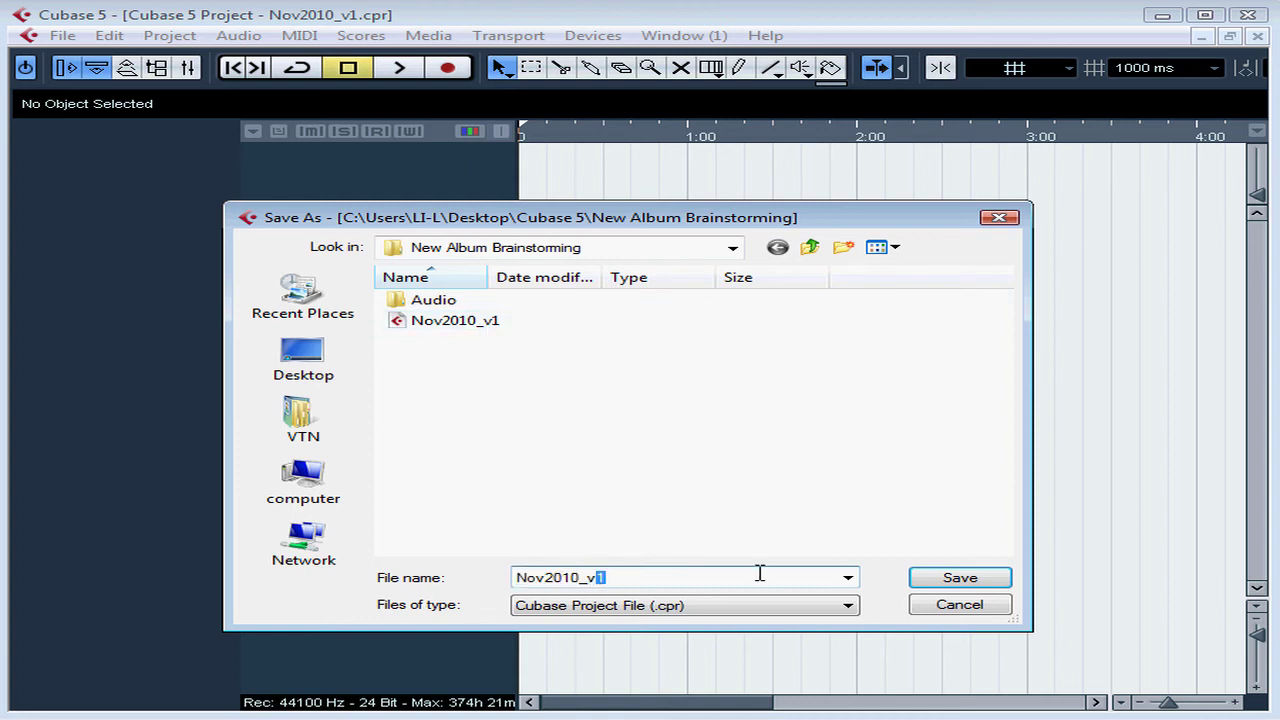
text(2)
click(960, 588)
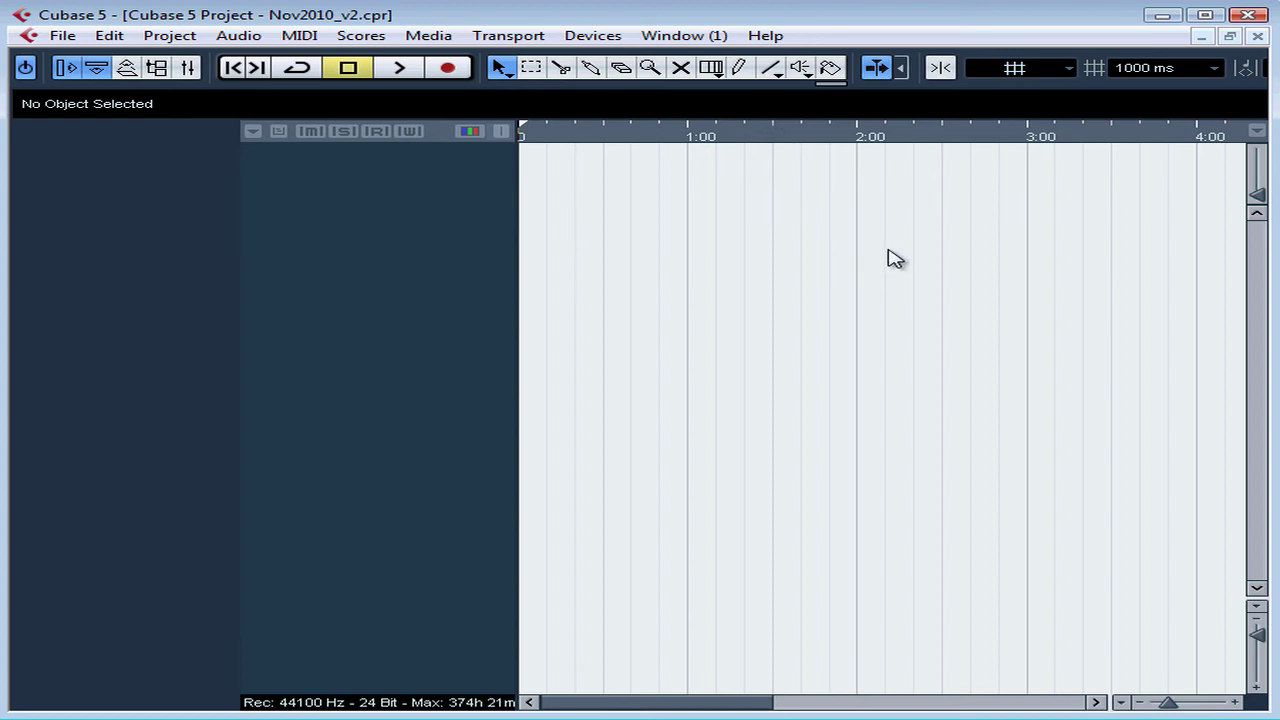
Close the Nov2010_v2 project window, leaving Cubase with no project open
click(66, 40)
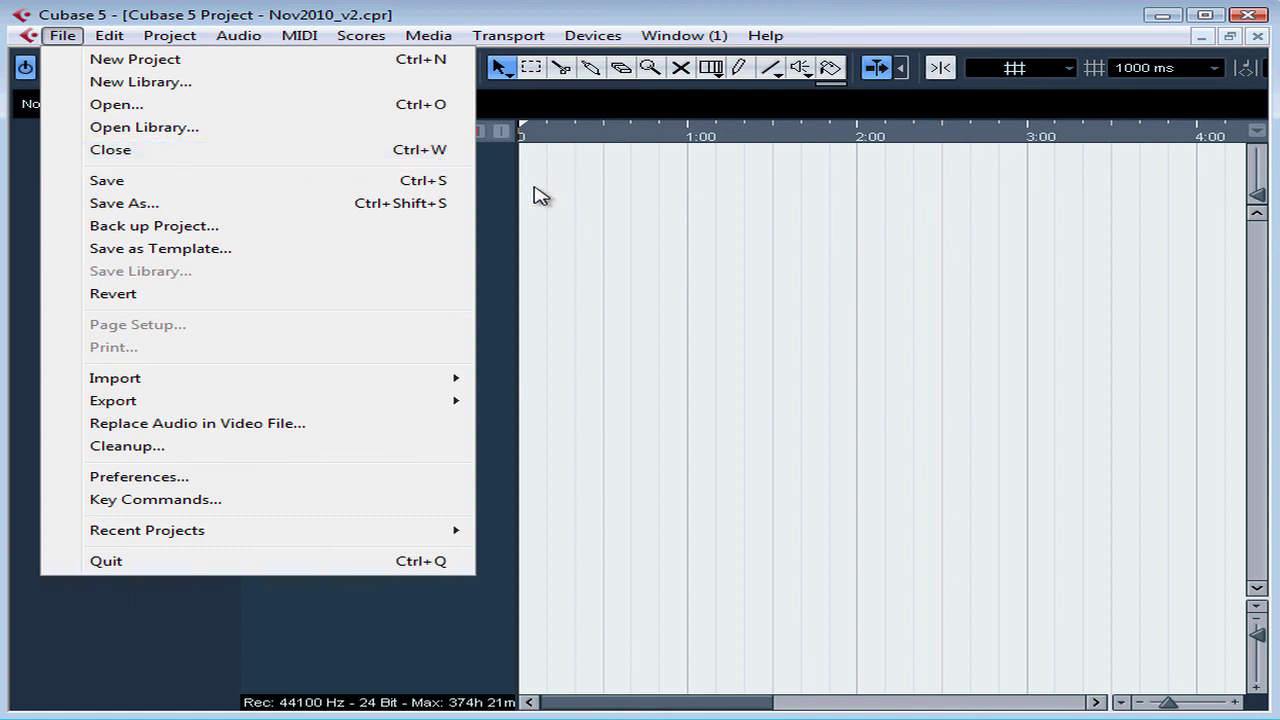
click(605, 205)
click(1258, 37)
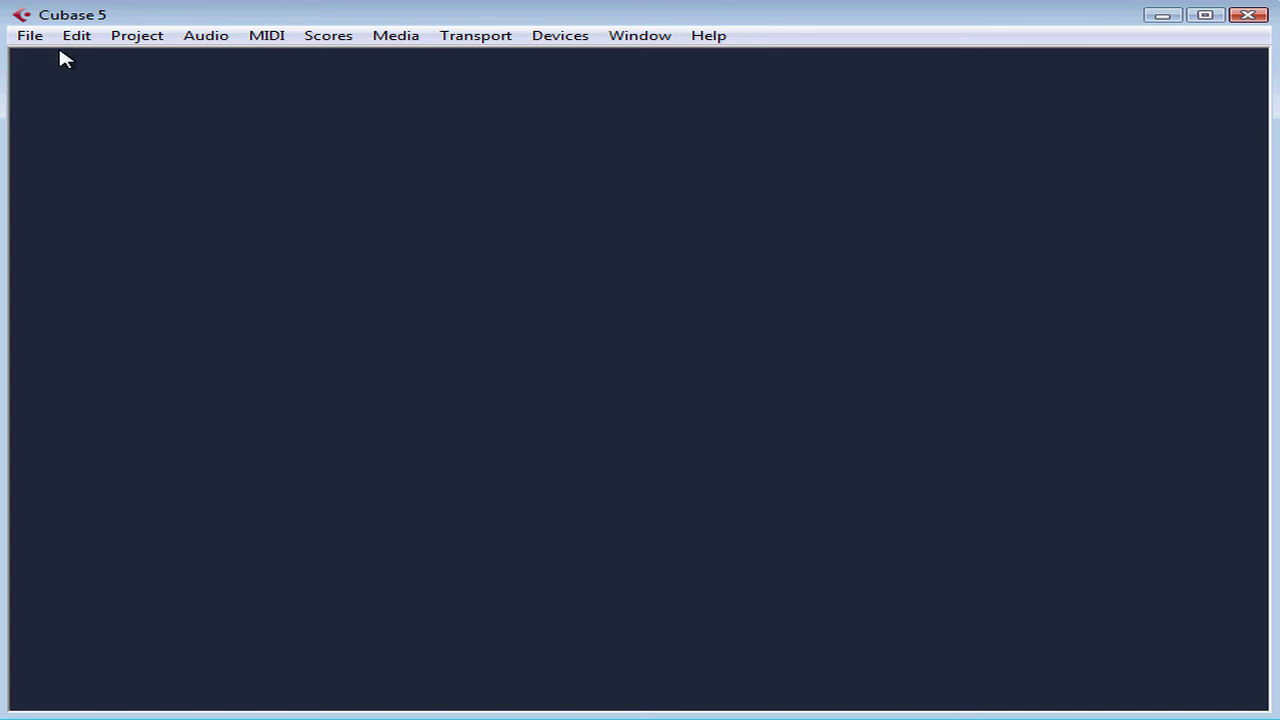
click(29, 38)
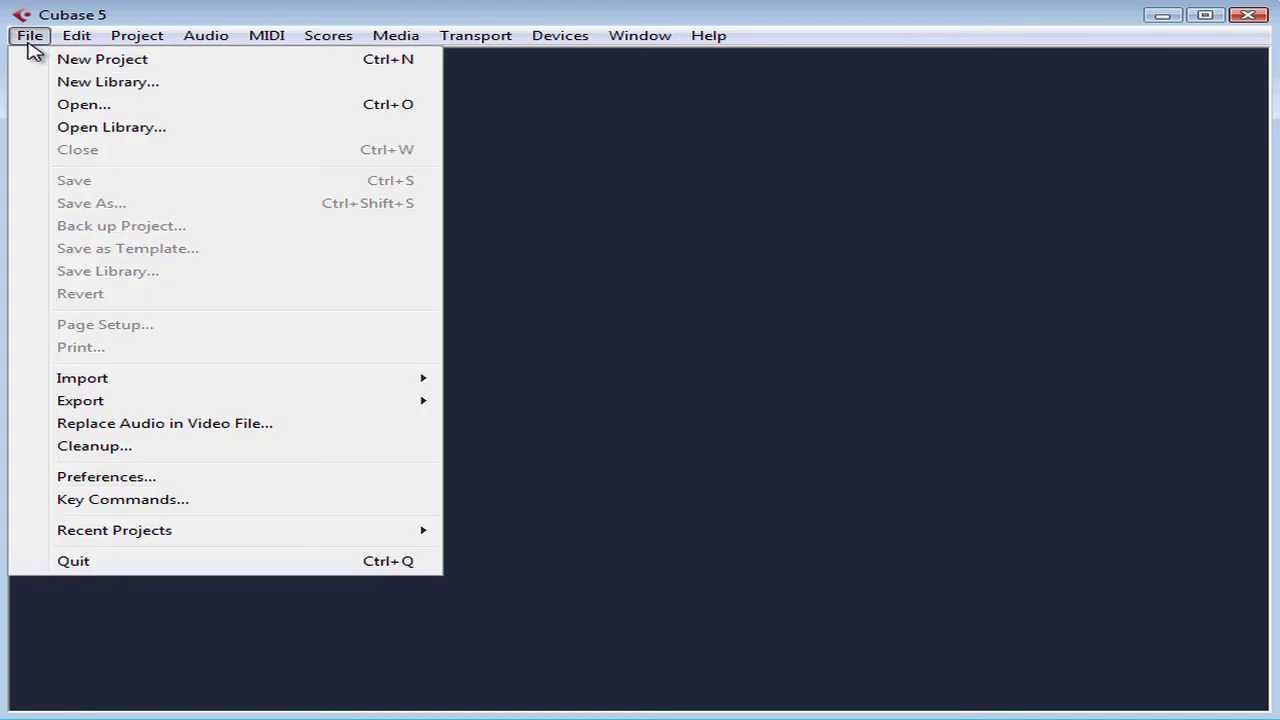
click(86, 105)
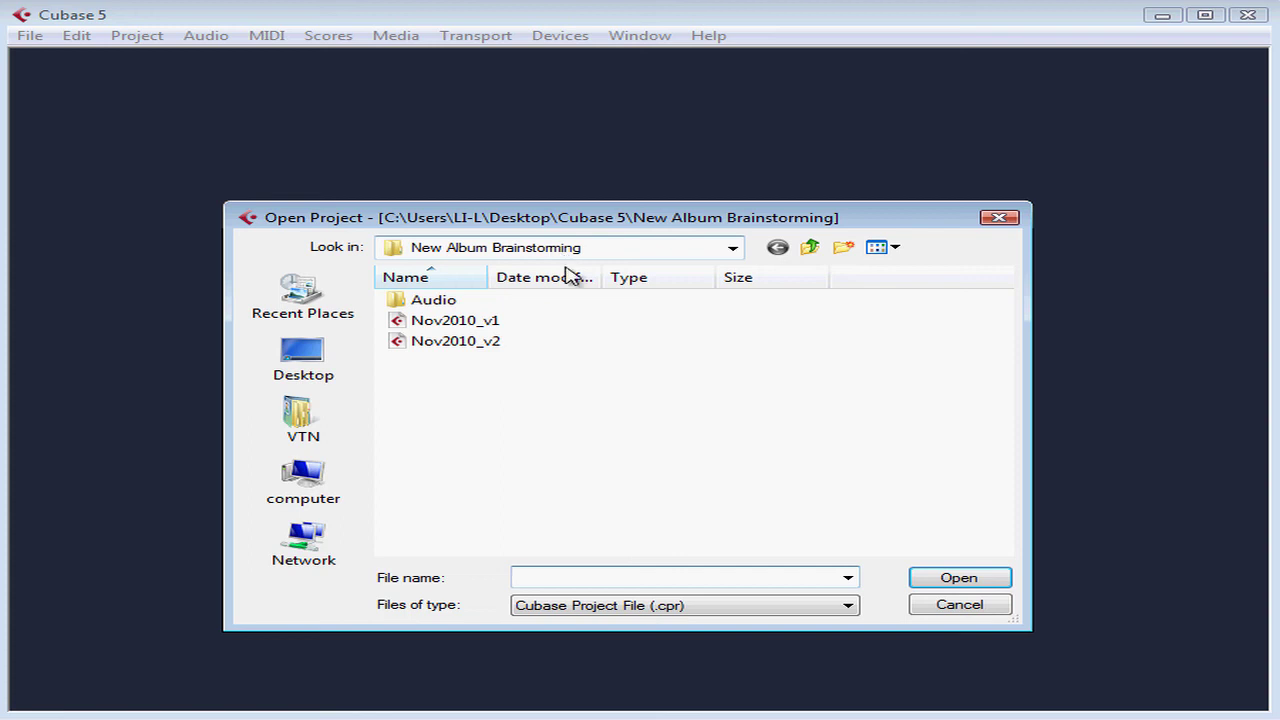
click(960, 604)
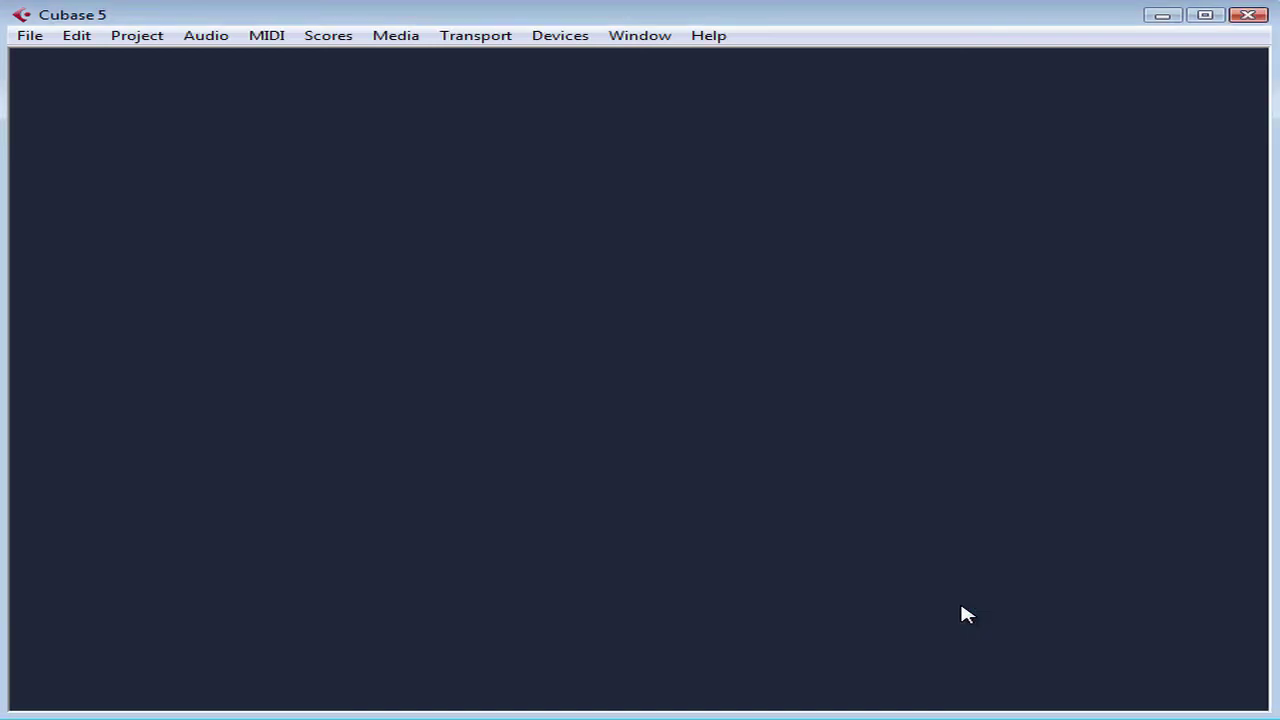
click(29, 35)
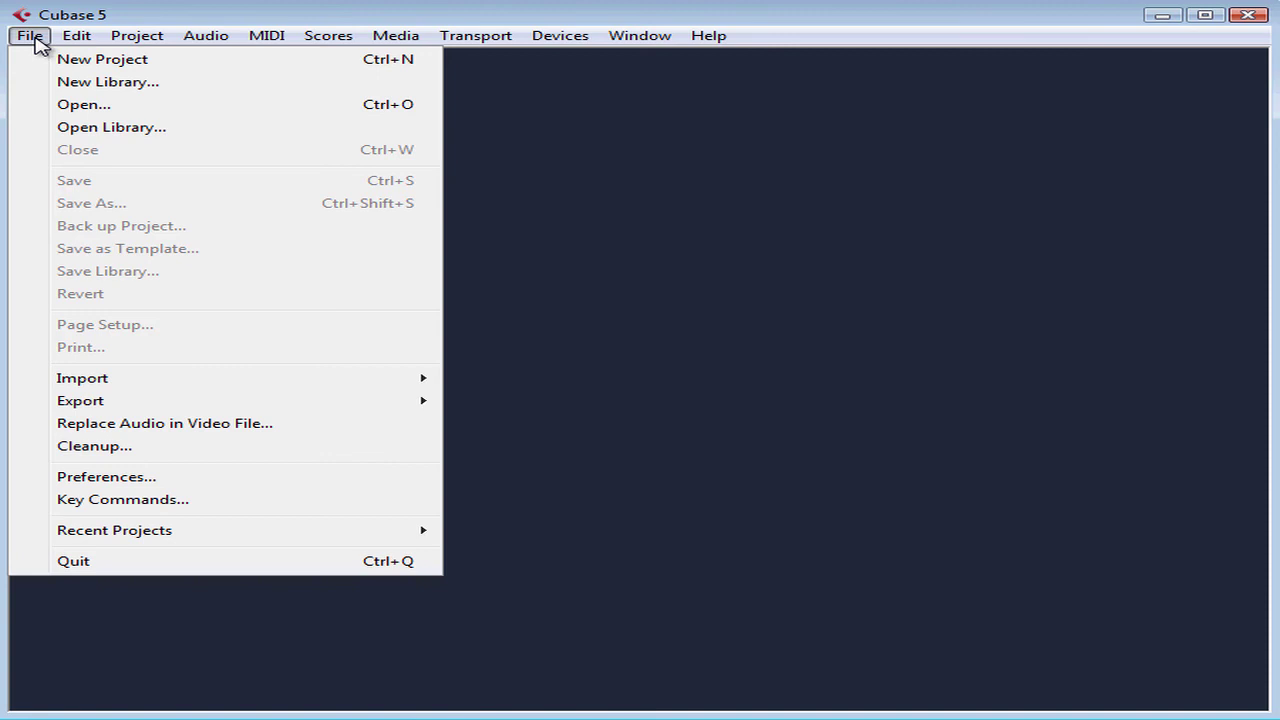
mouse_move(137, 539)
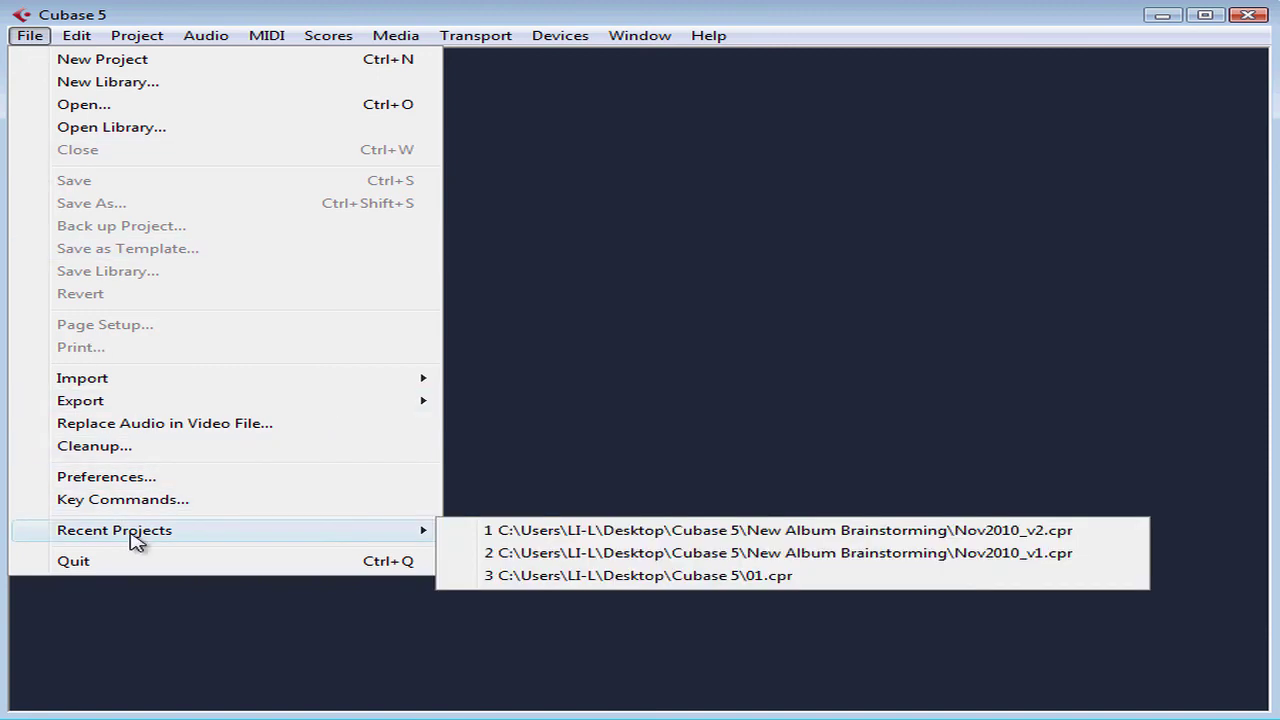
click(560, 577)
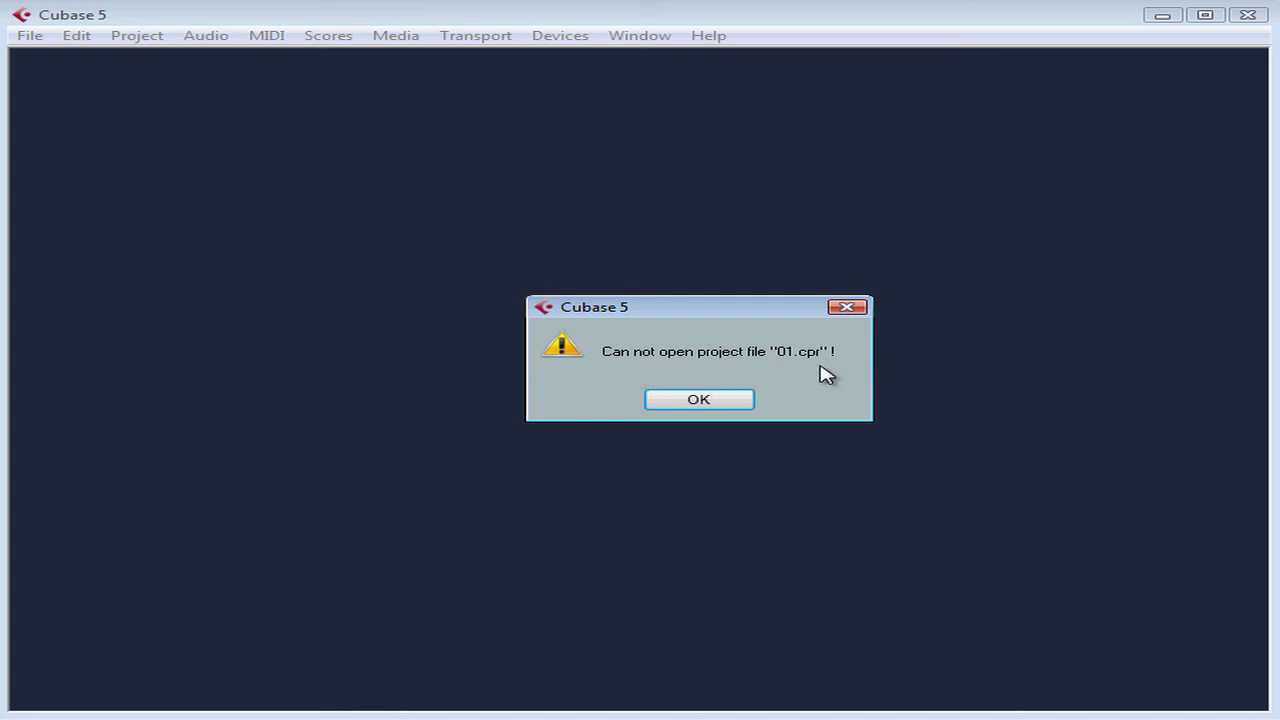
click(697, 404)
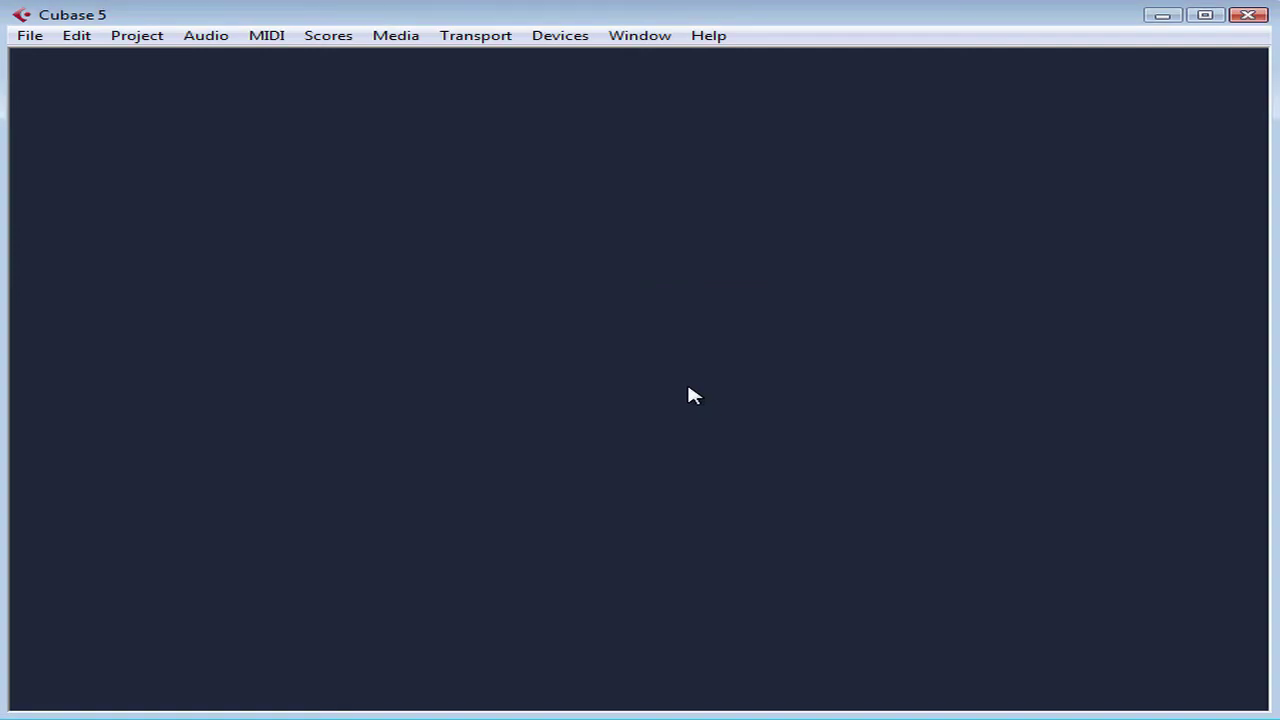
Open project '01' from the StoryBook VoiceOvers folder with Ctrl+O
key(ctrl+o)
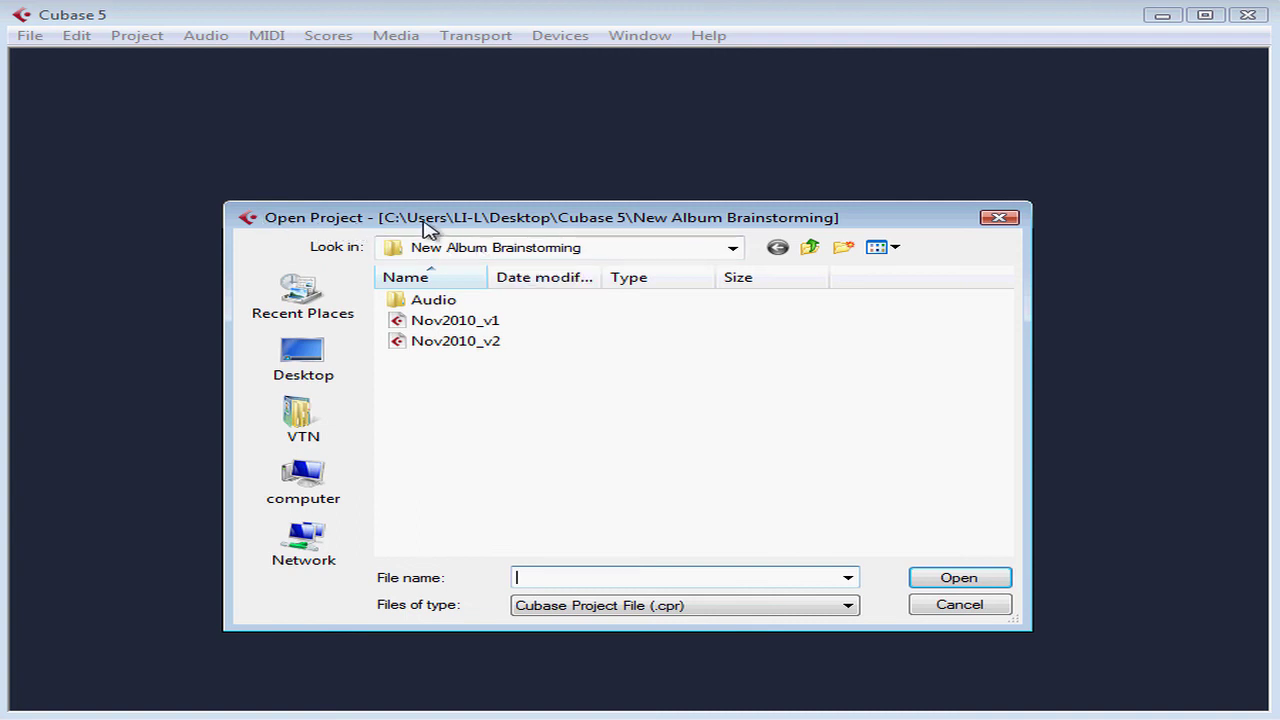
click(809, 247)
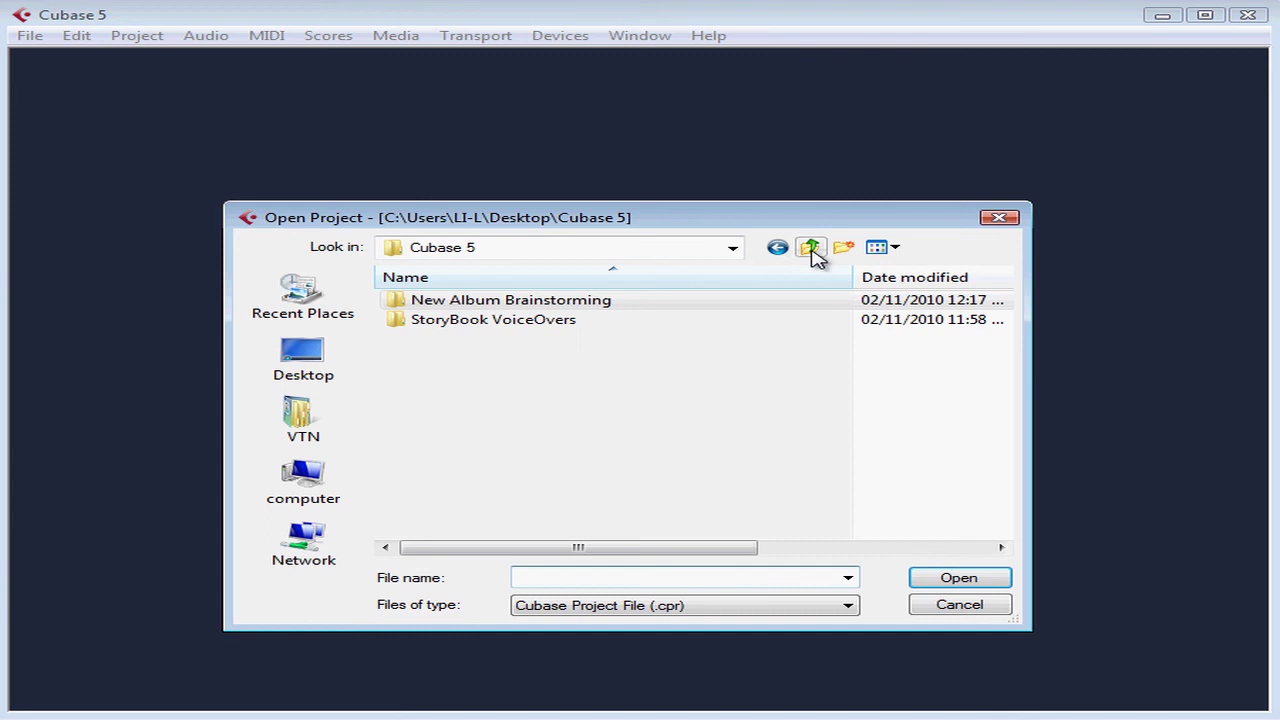
double_click(551, 322)
click(470, 341)
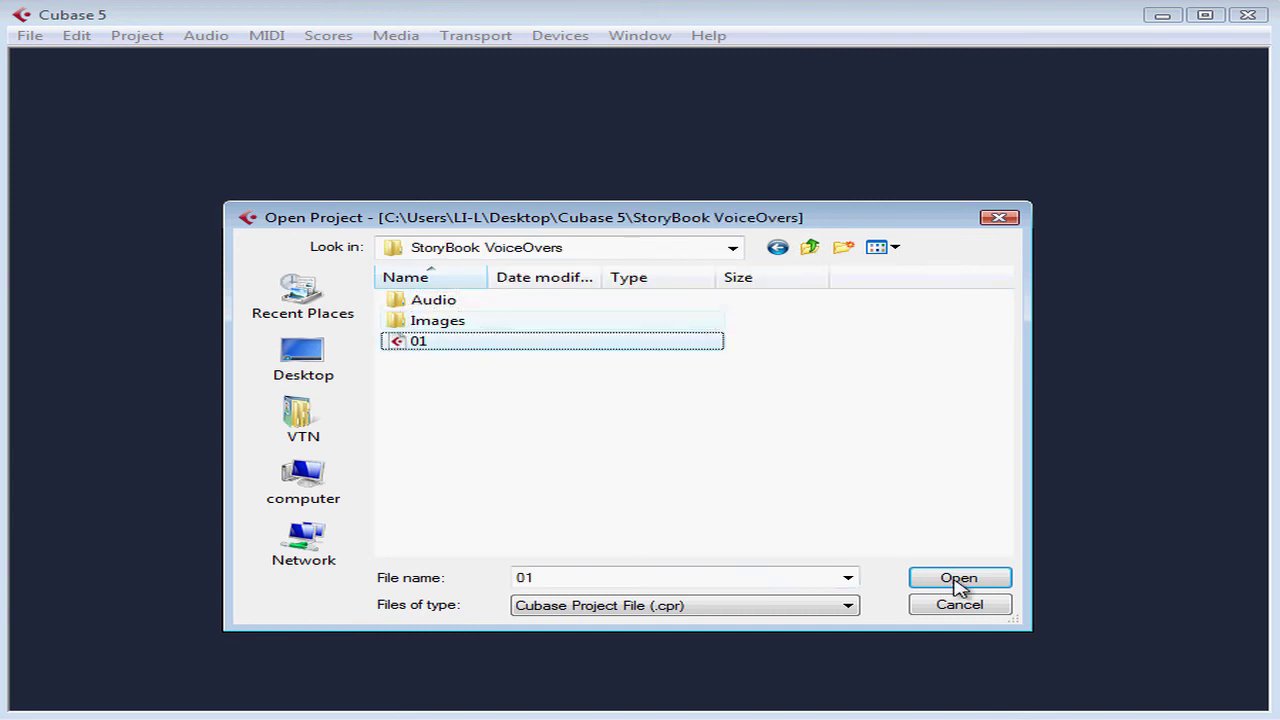
key(Return)
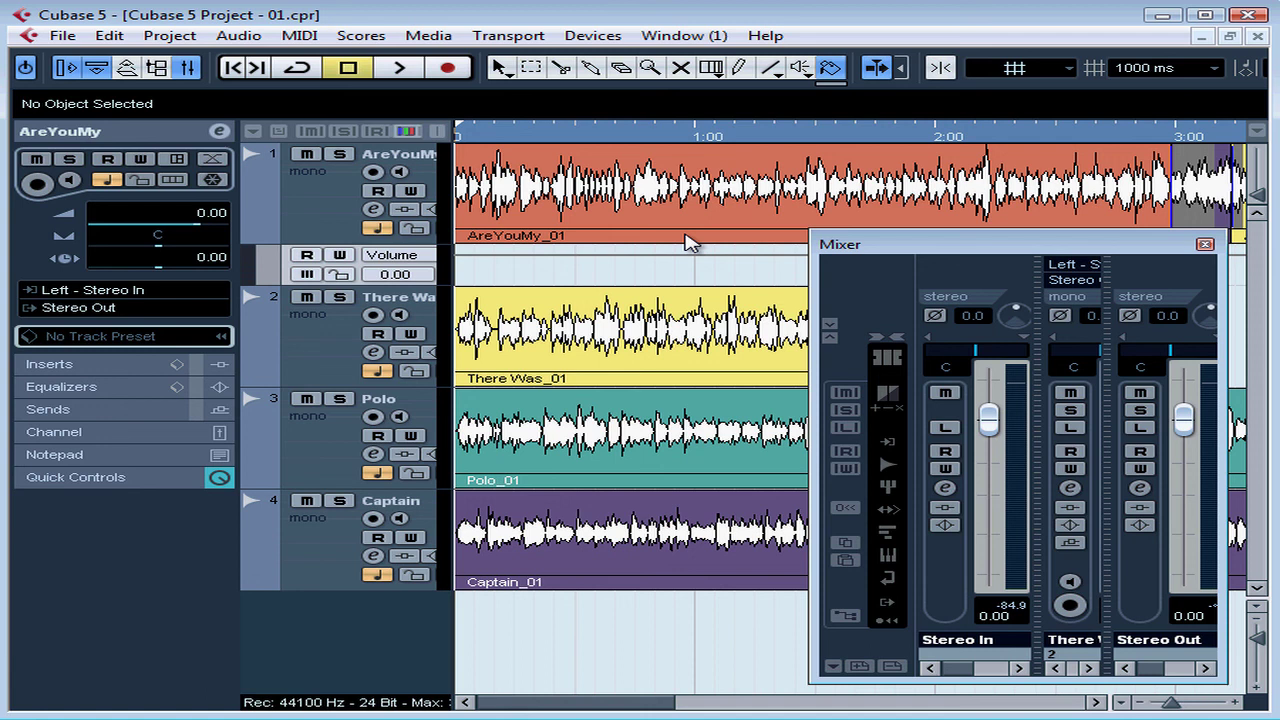
Hide the Mixer window with F3 to reveal the four-track arrangement
key(F3)
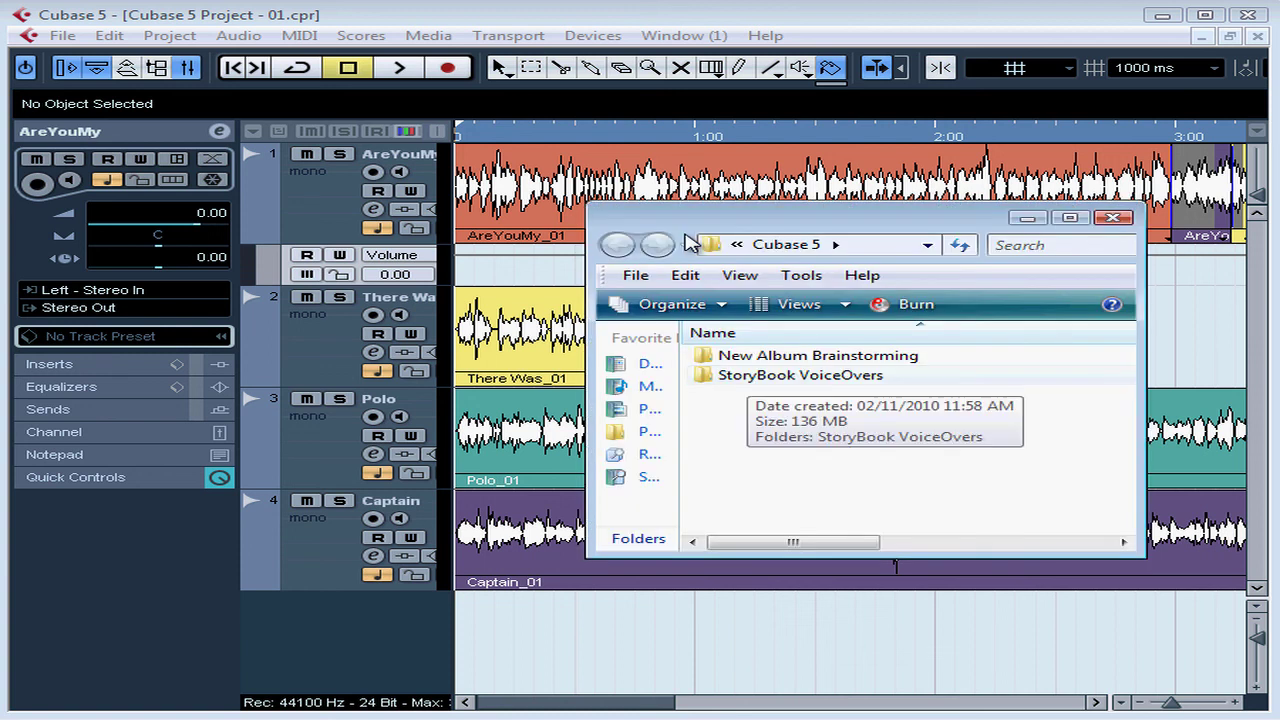
Browse StoryBook VoiceOvers' Audio folder to check its seven wave files, then close Explorer
double_click(800, 375)
key(Up)
key(Up)
key(Up)
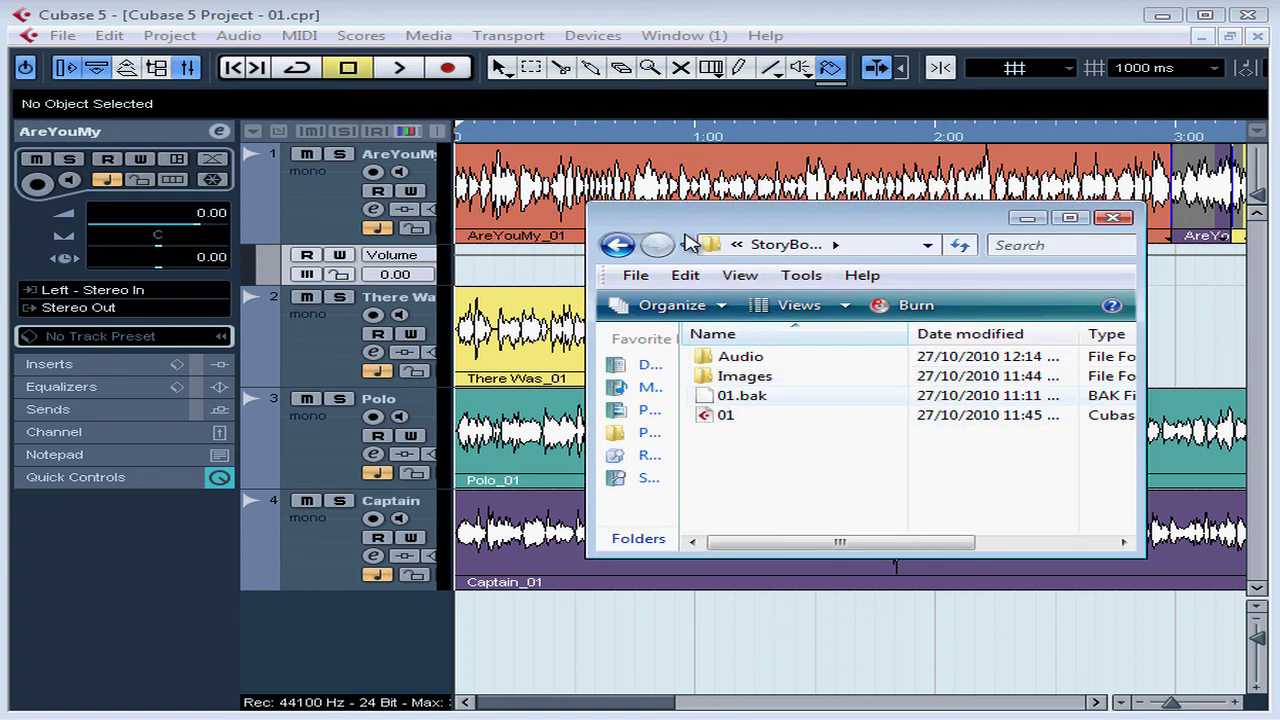
key(Return)
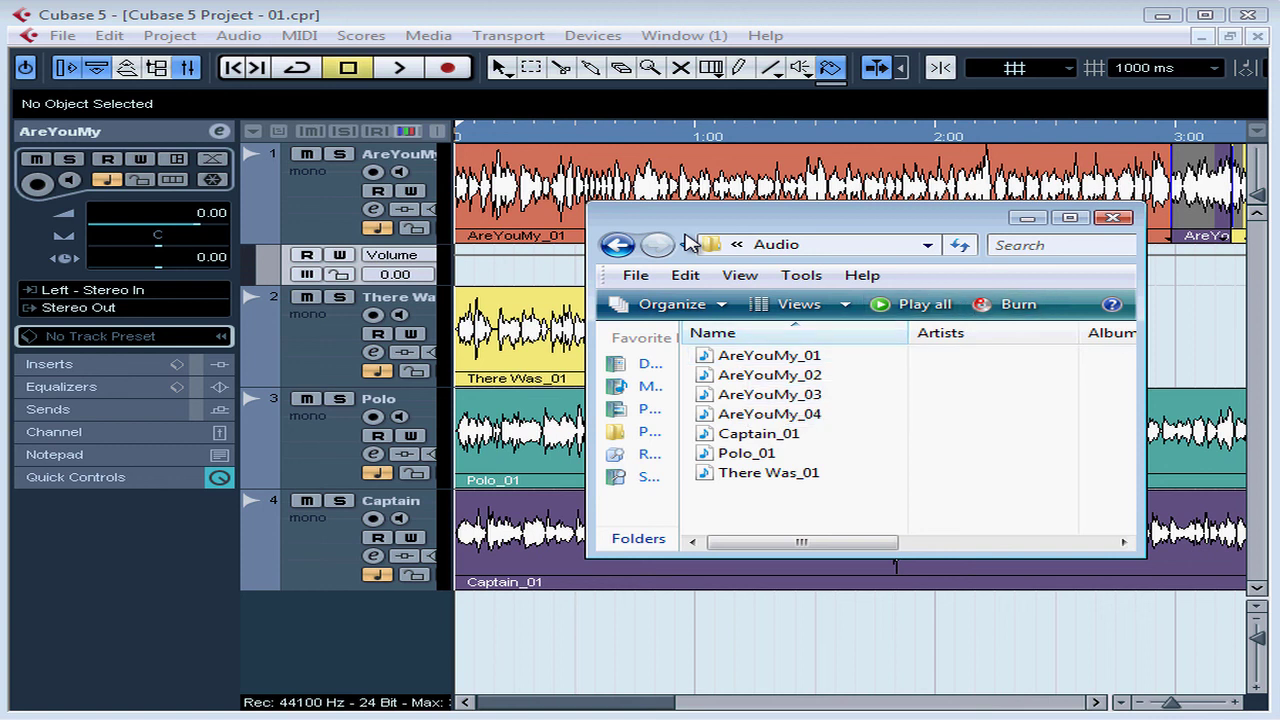
key(alt+Tab)
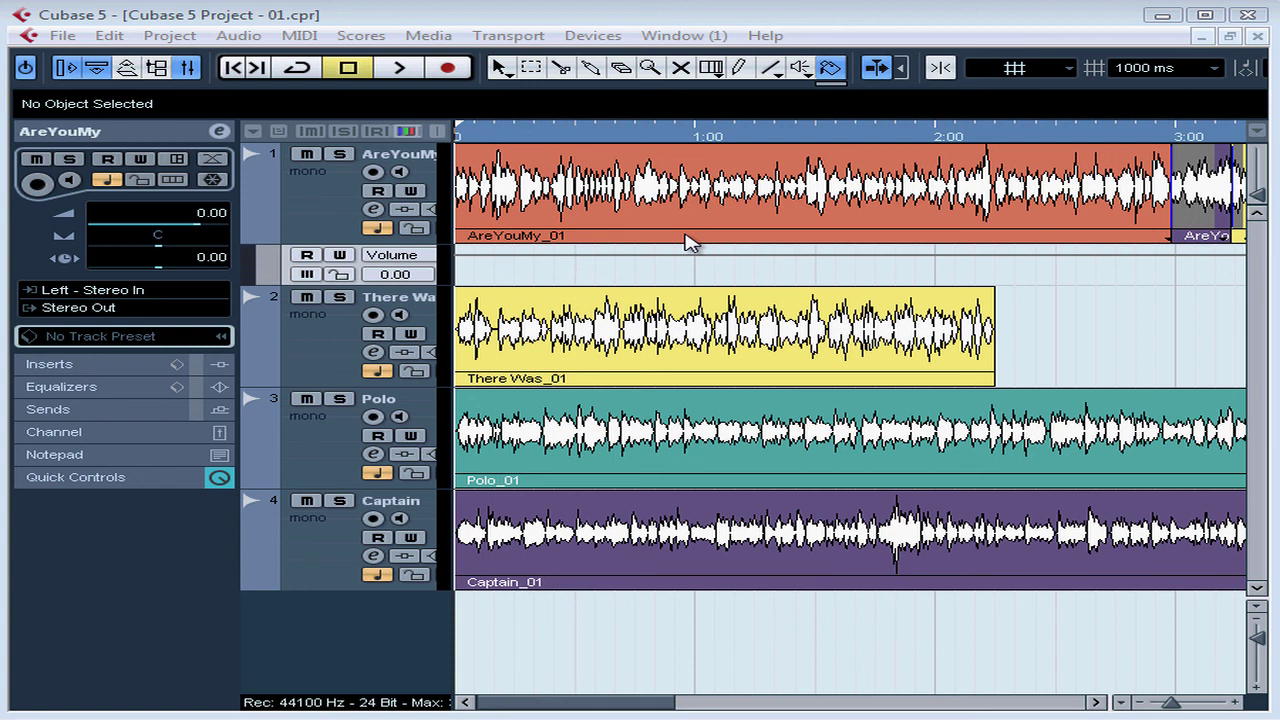
Bring back the Mixer with F3, showing the Stereo In, There Was and Stereo Out channels
key(F3)
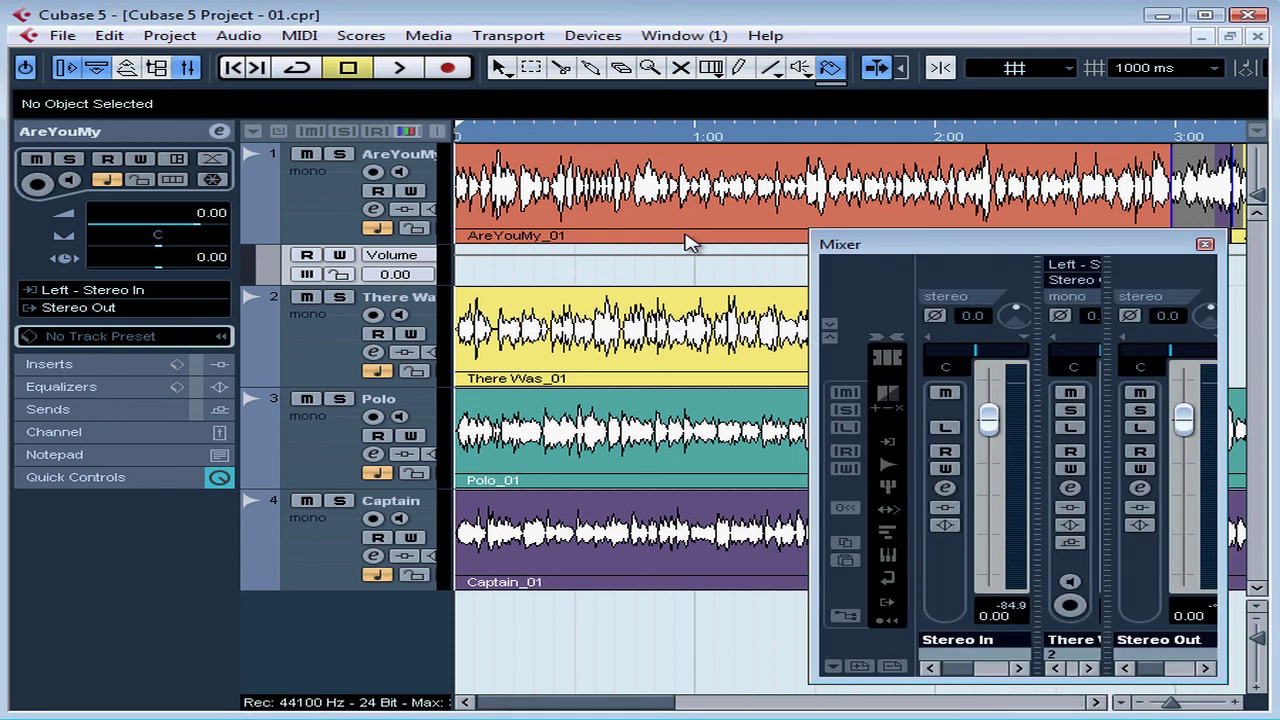